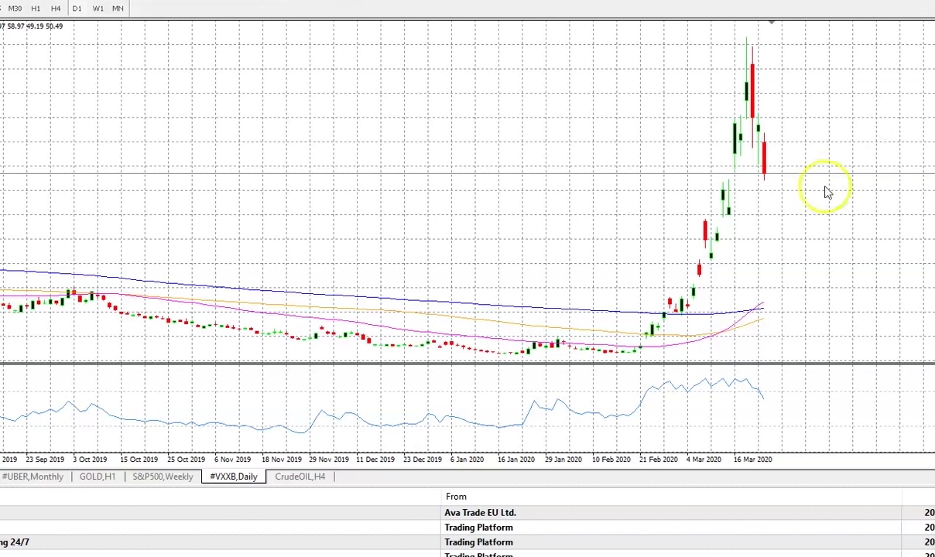
Draw three horizontal levels: at the March high, along the February lows, and just below the peak.
mouse_move(666, 341)
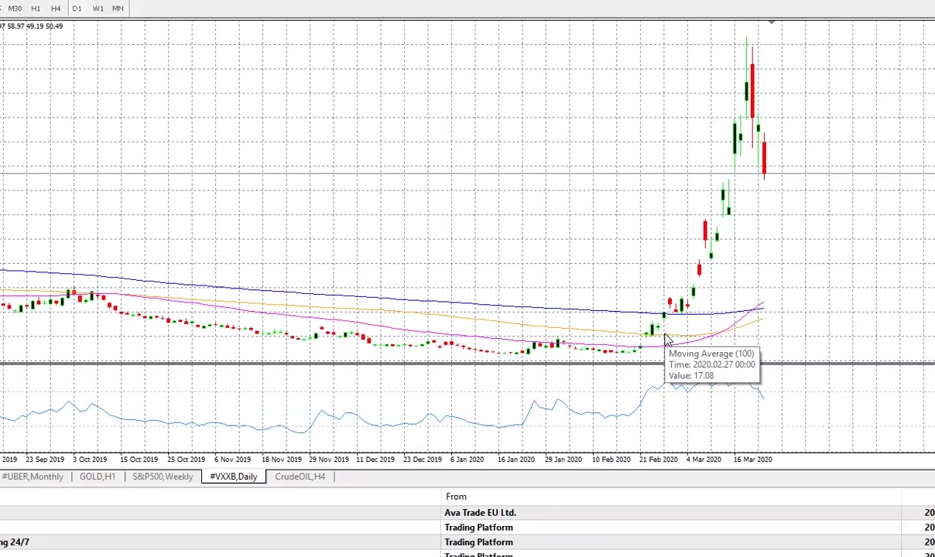
click(747, 42)
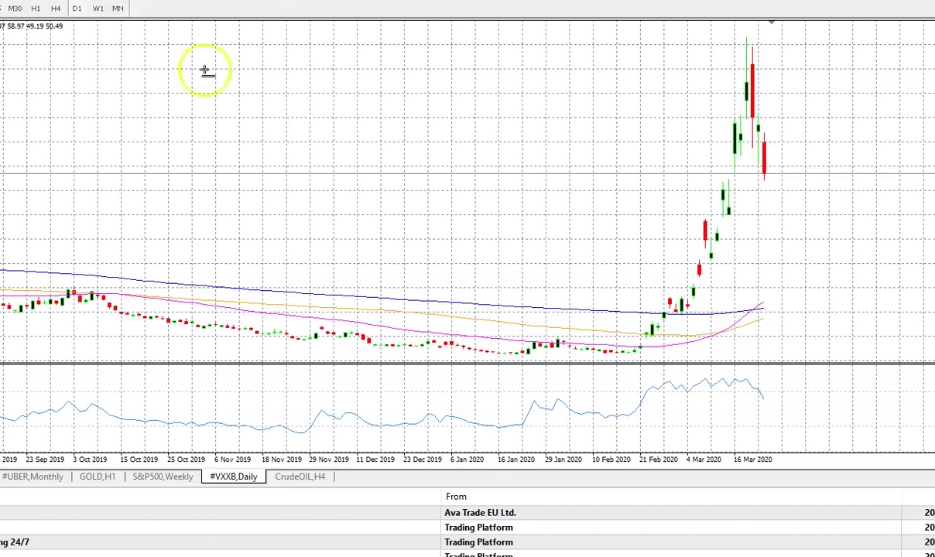
click(752, 37)
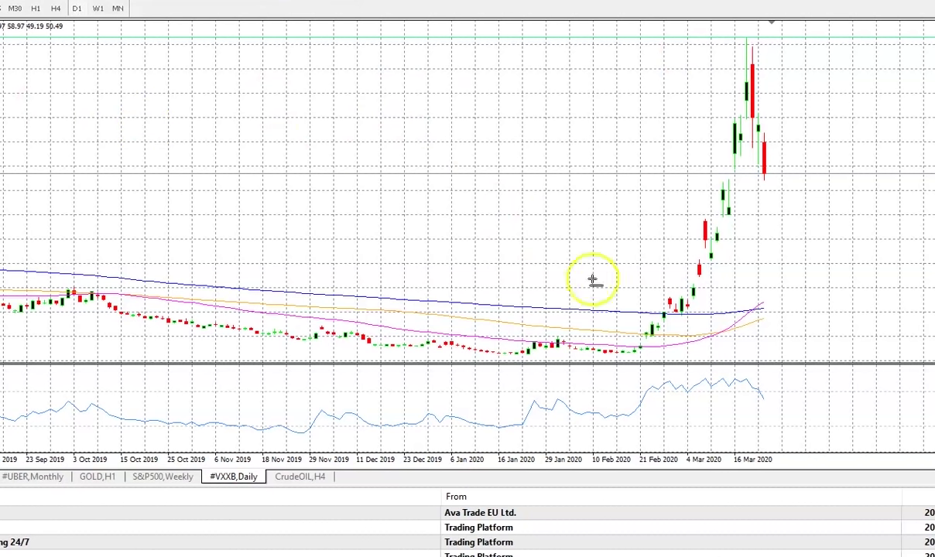
click(639, 354)
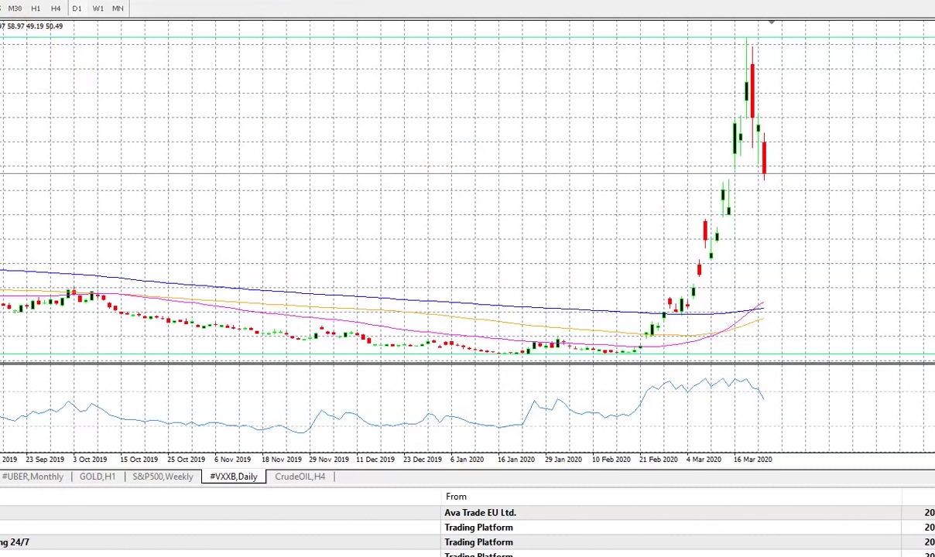
click(754, 65)
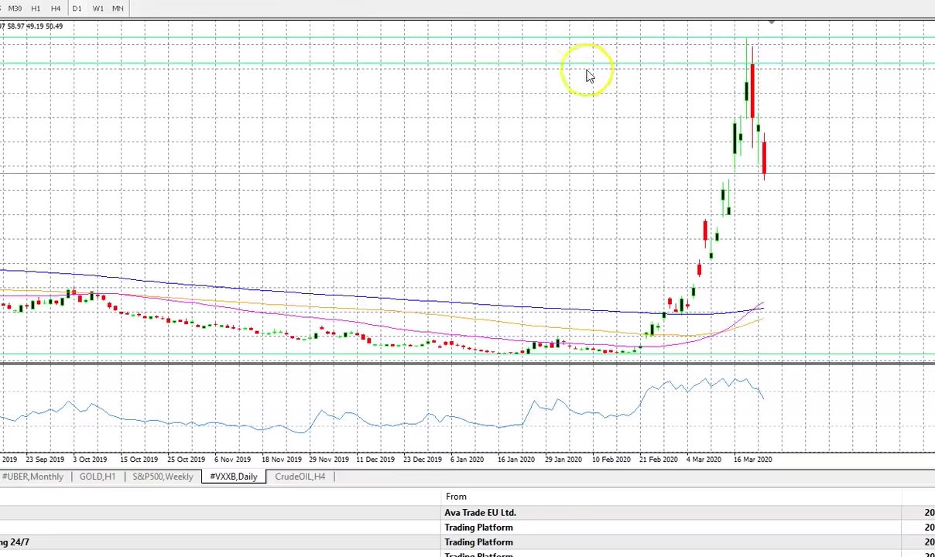
Make the level just below the spike a thick, solid Red line.
right_click(560, 68)
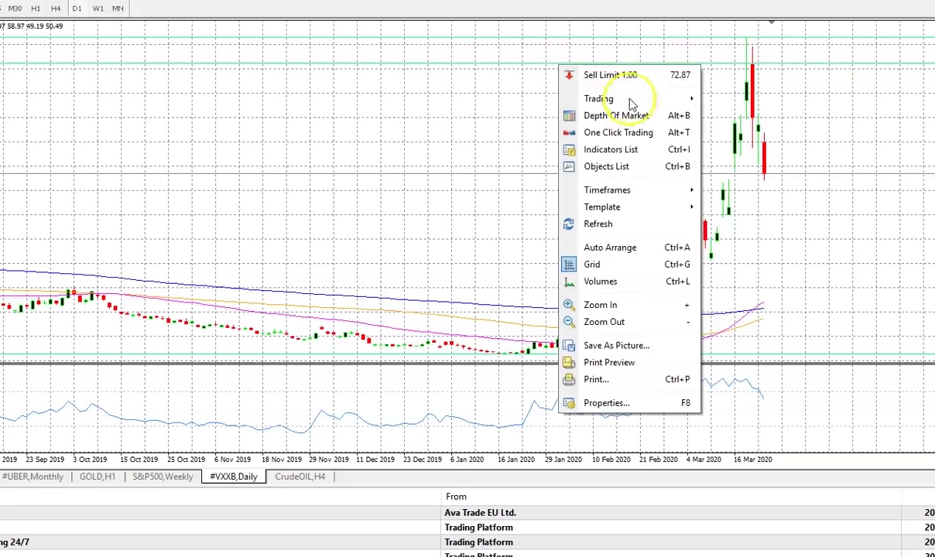
mouse_move(631, 103)
click(336, 231)
drag(336, 232, 386, 113)
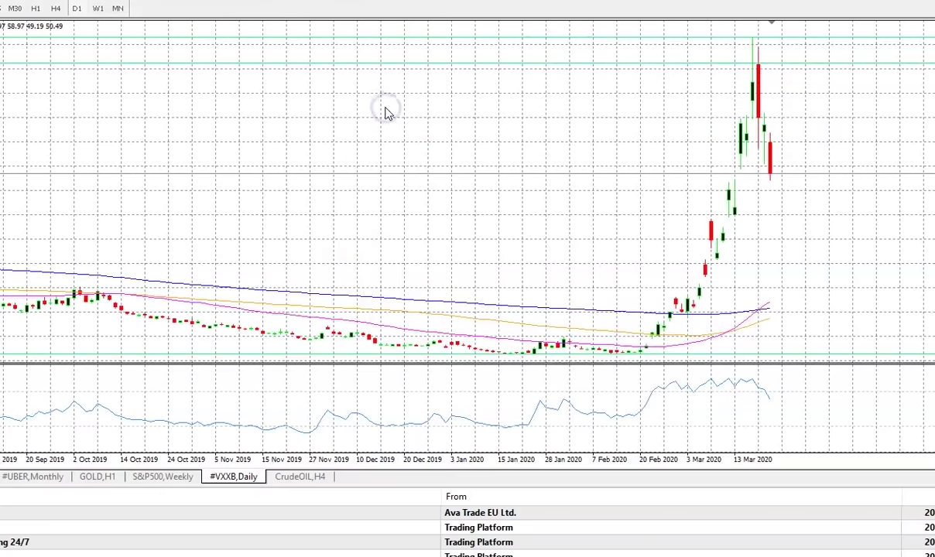
right_click(468, 66)
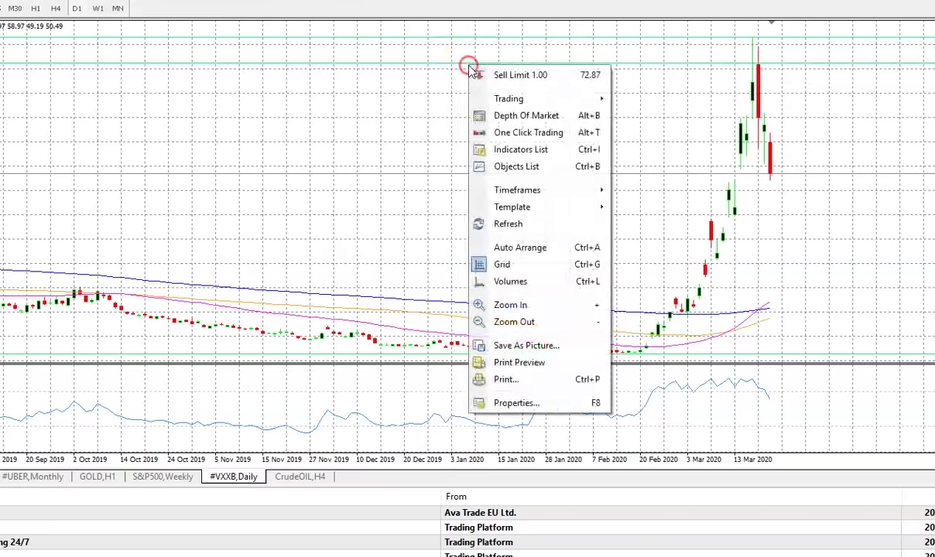
click(444, 70)
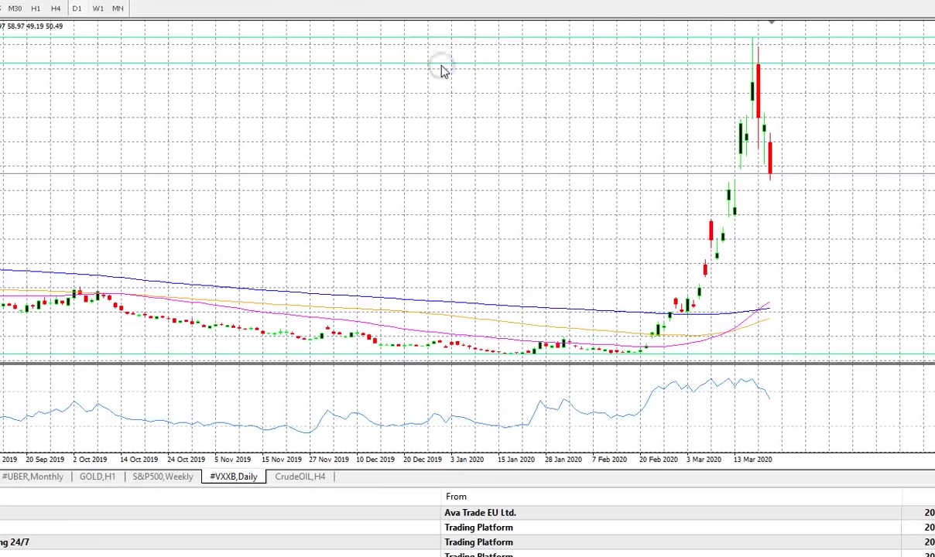
right_click(441, 67)
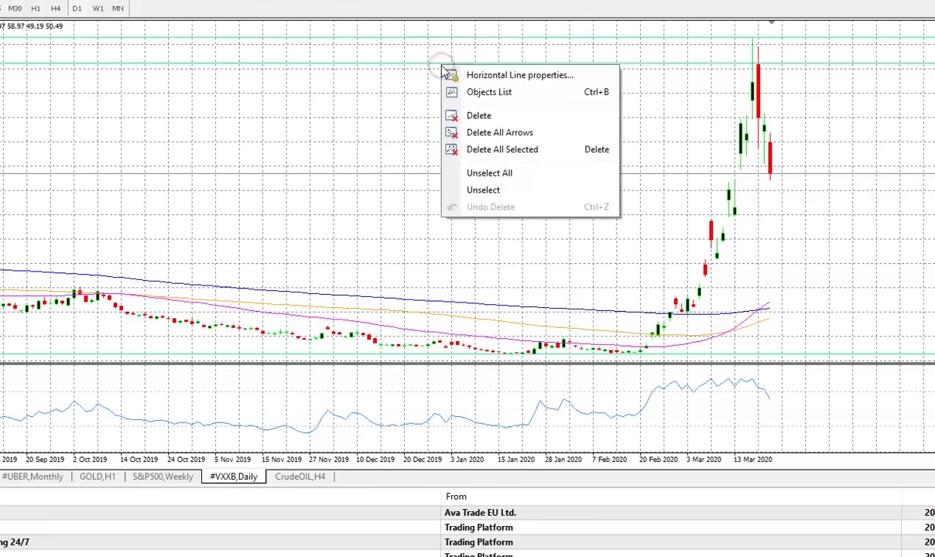
click(496, 74)
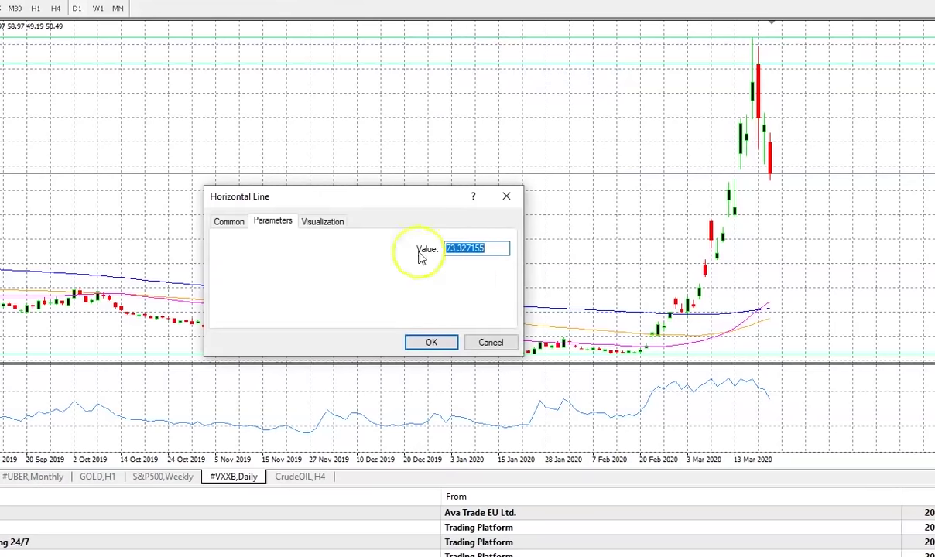
click(229, 223)
click(376, 290)
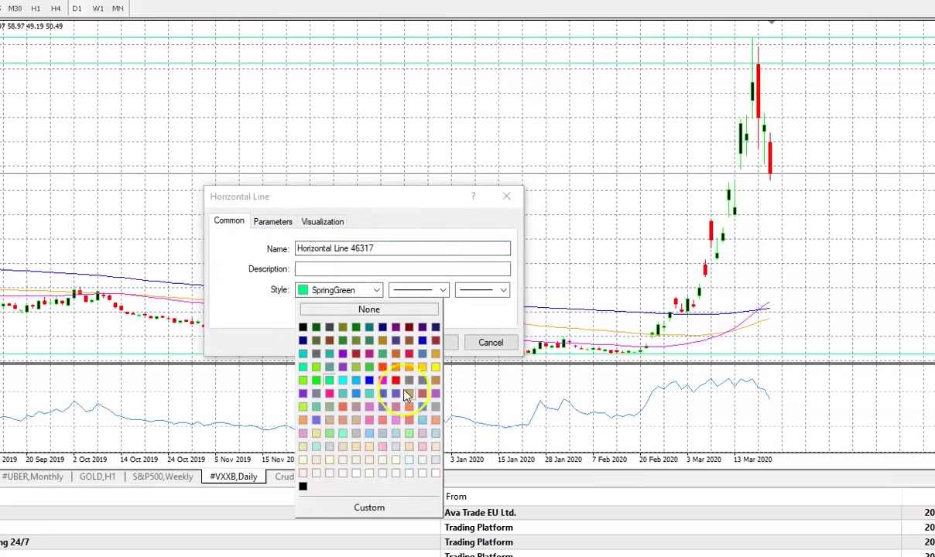
click(397, 382)
click(433, 293)
click(418, 303)
click(501, 290)
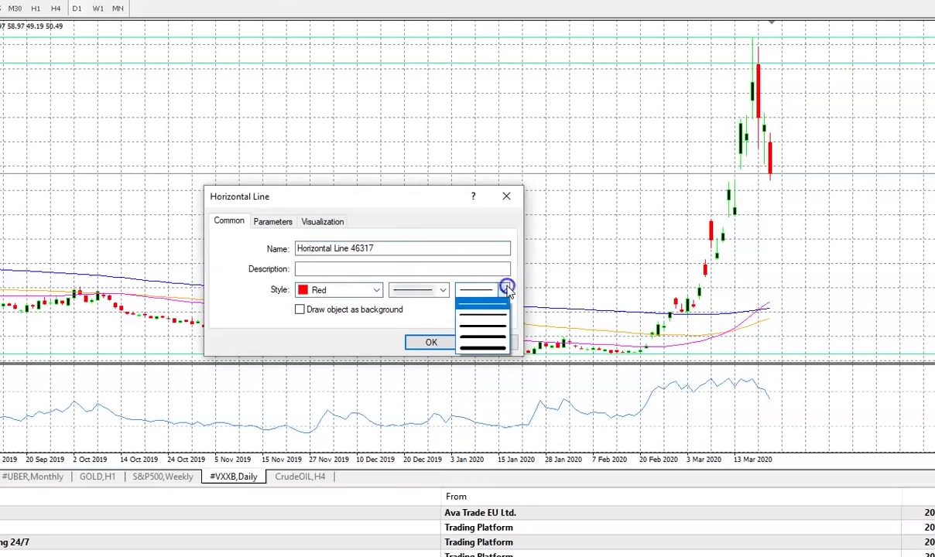
click(476, 317)
click(428, 343)
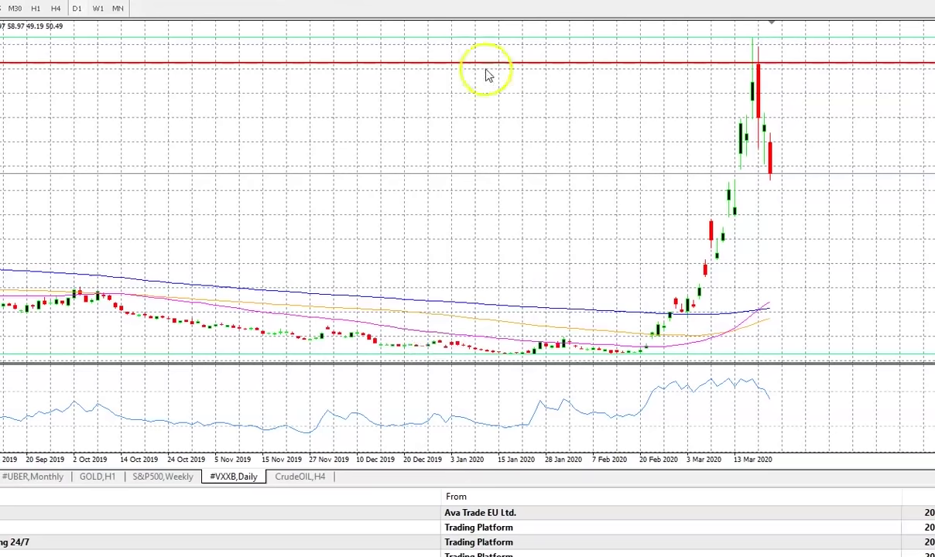
Make the topmost level a thick OrangeRed line.
right_click(404, 37)
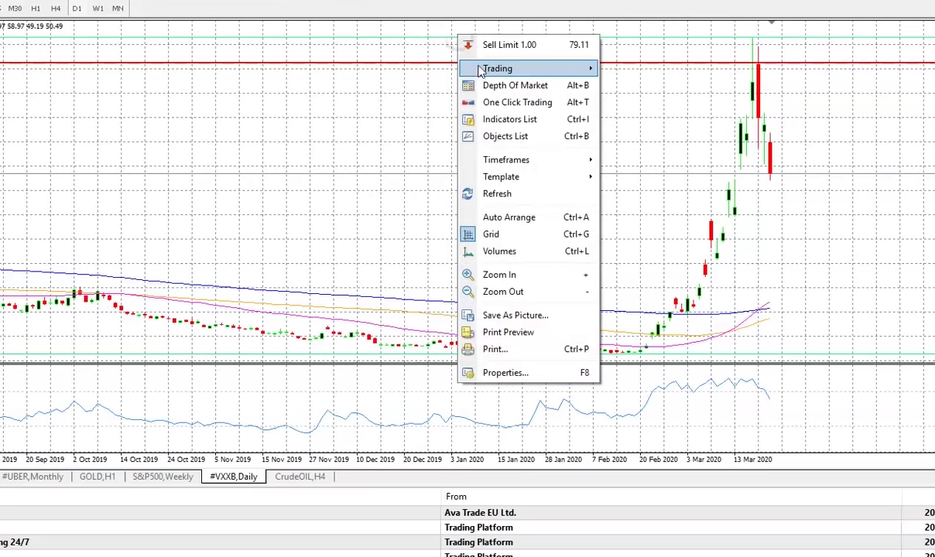
click(372, 36)
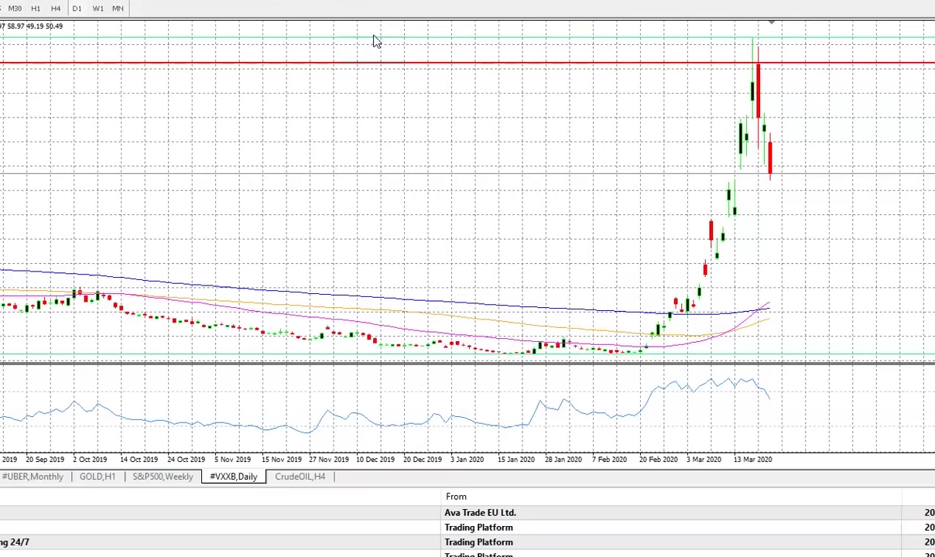
right_click(374, 36)
click(401, 103)
click(425, 229)
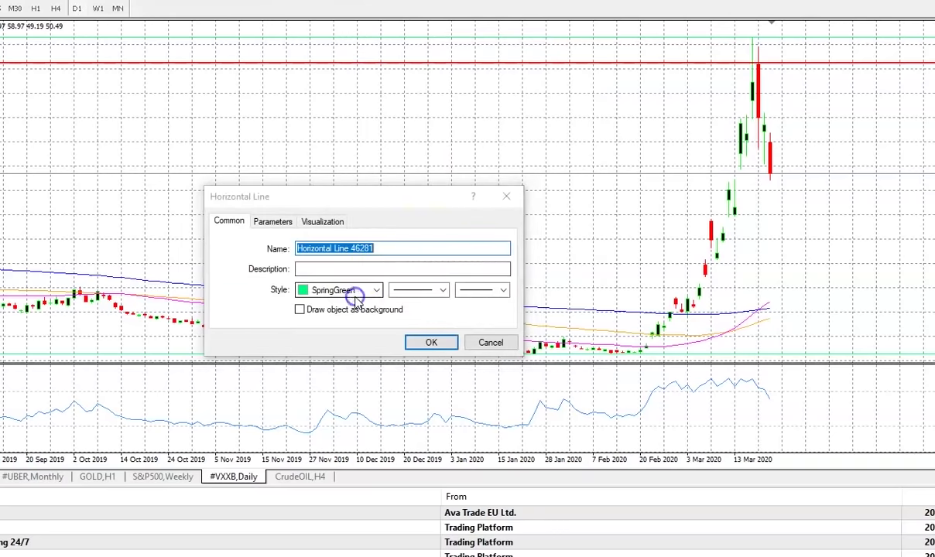
click(354, 292)
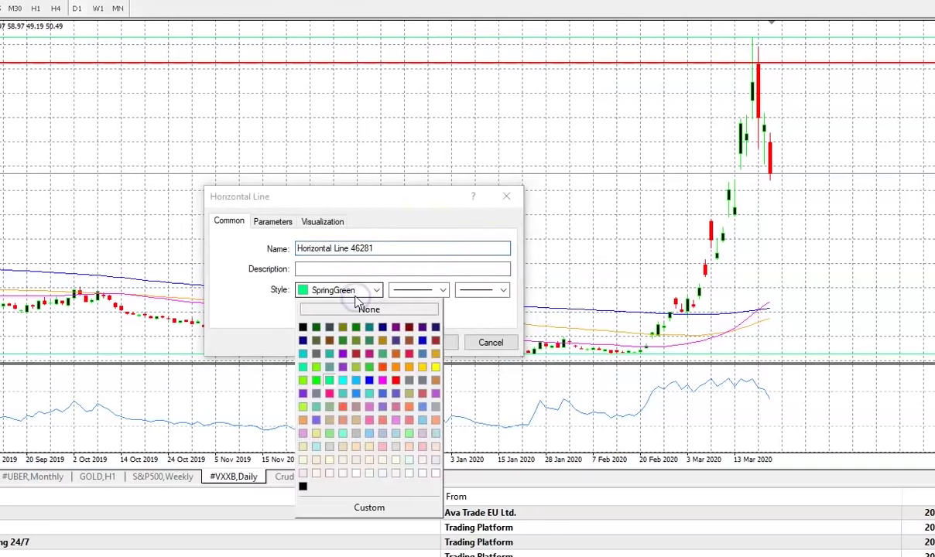
click(382, 366)
click(476, 291)
click(479, 311)
click(435, 342)
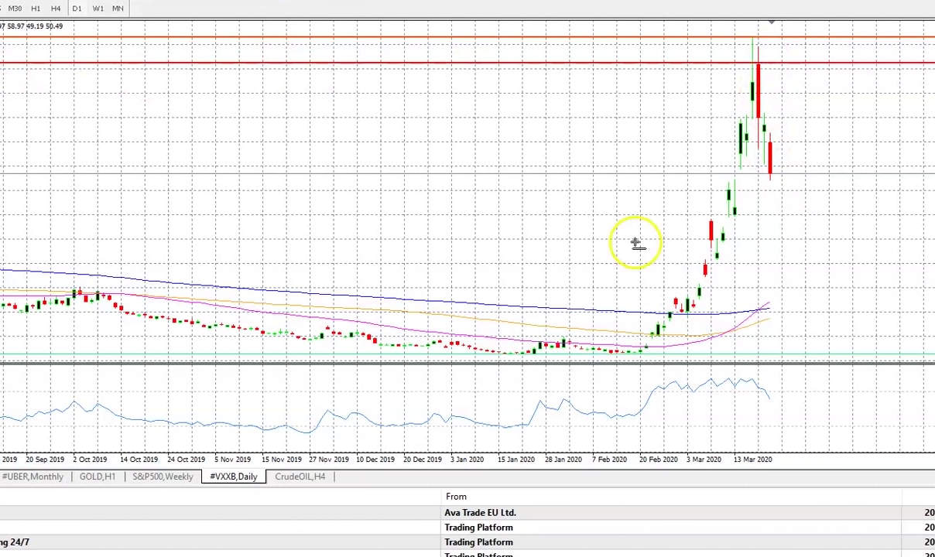
Place two new horizontal levels partway up the rally, one near 45.03.
click(746, 219)
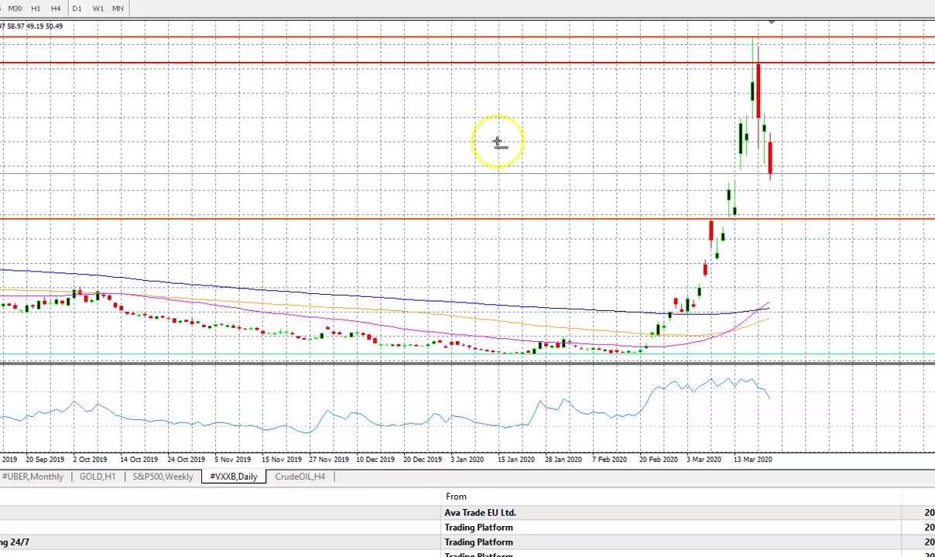
click(734, 200)
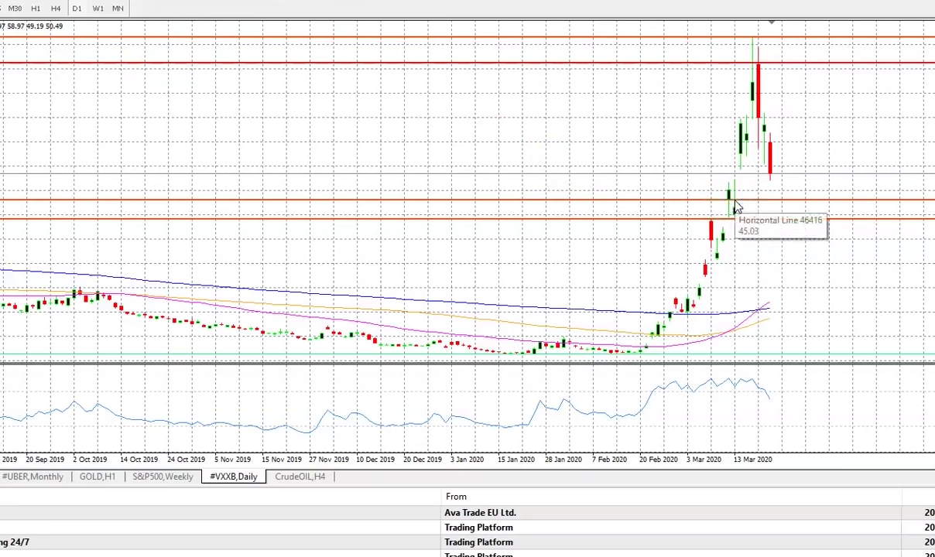
right_click(736, 202)
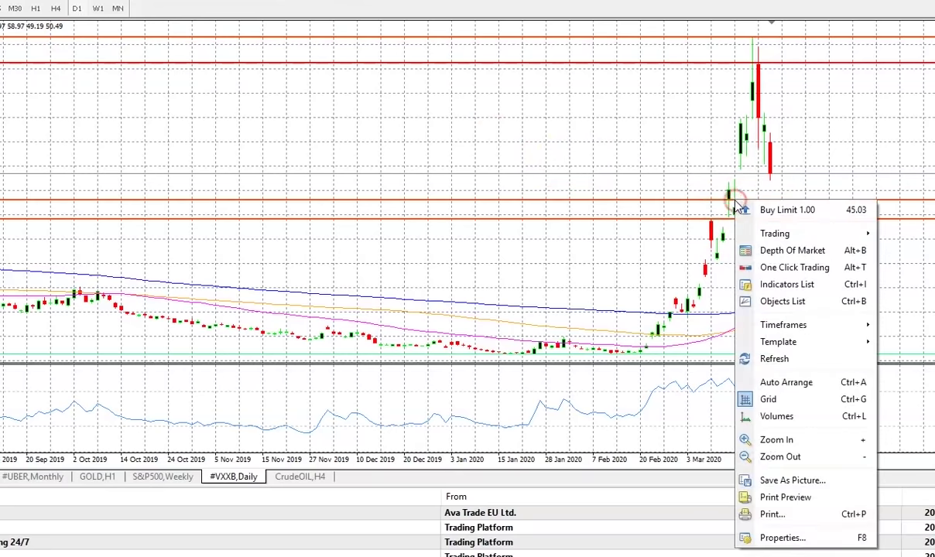
click(596, 205)
right_click(597, 203)
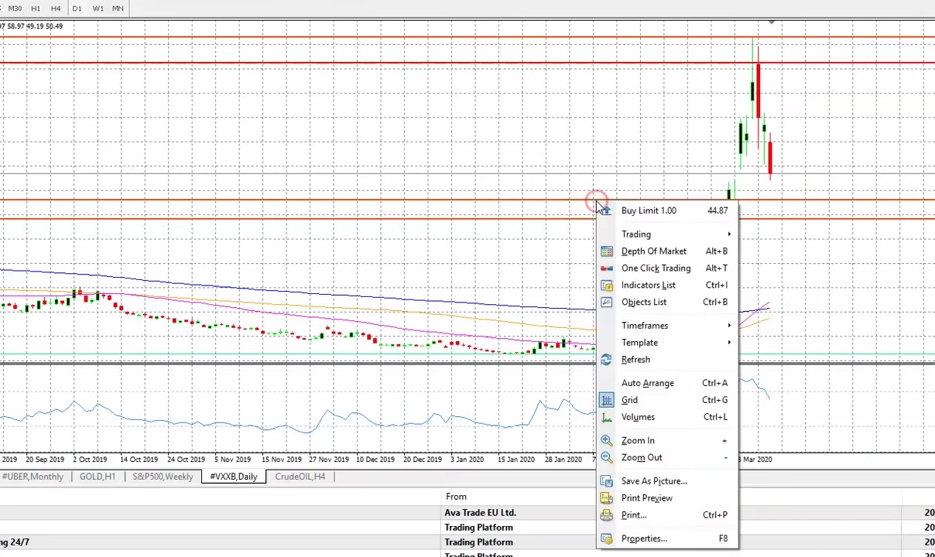
click(577, 205)
Change the colour of the level near 45 to SpringGreen.
right_click(576, 201)
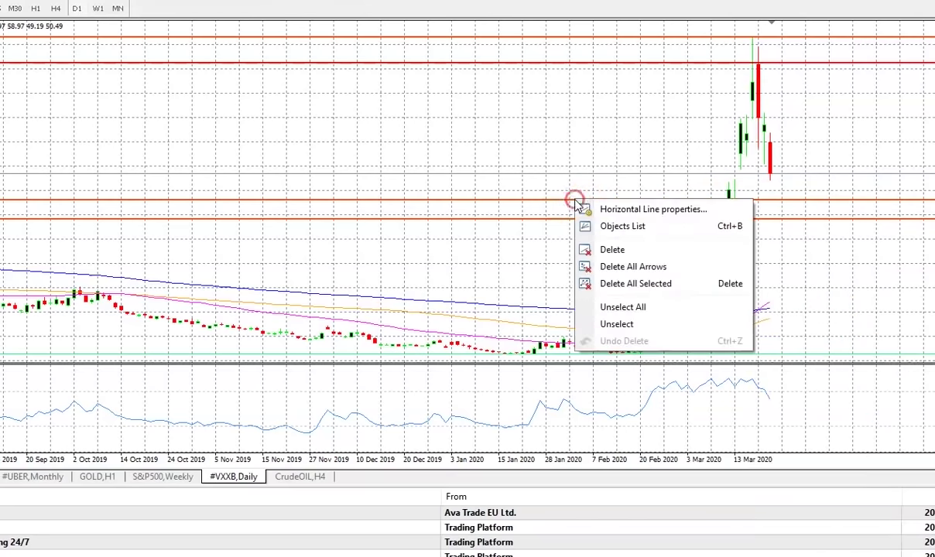
click(626, 209)
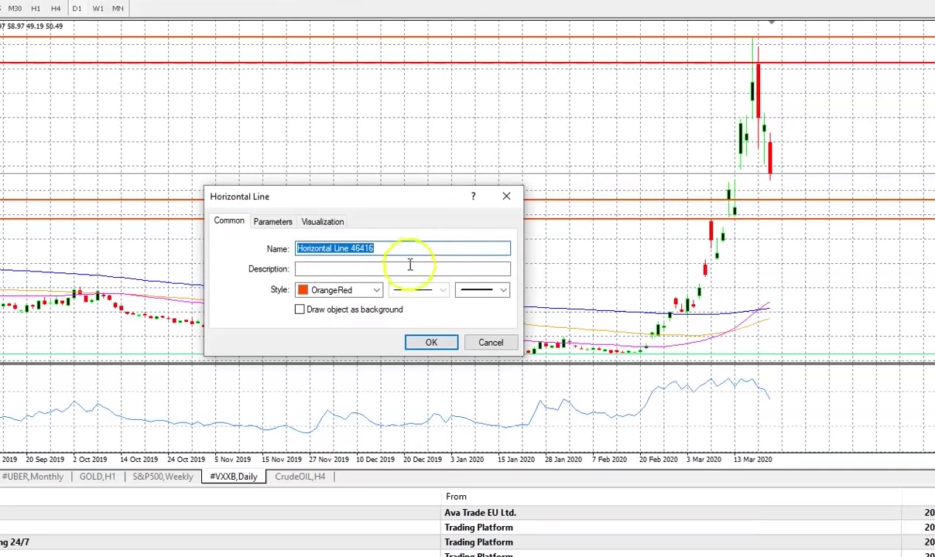
click(376, 290)
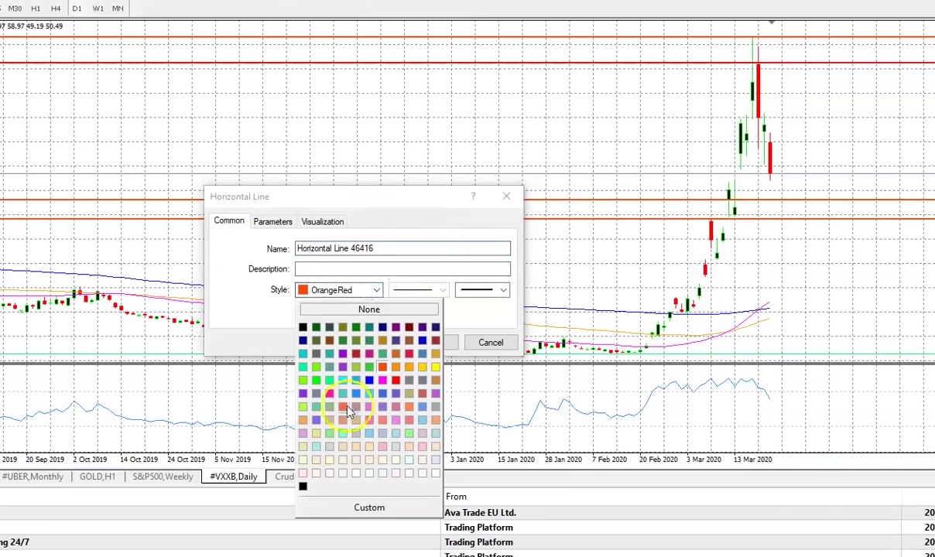
click(328, 380)
click(419, 343)
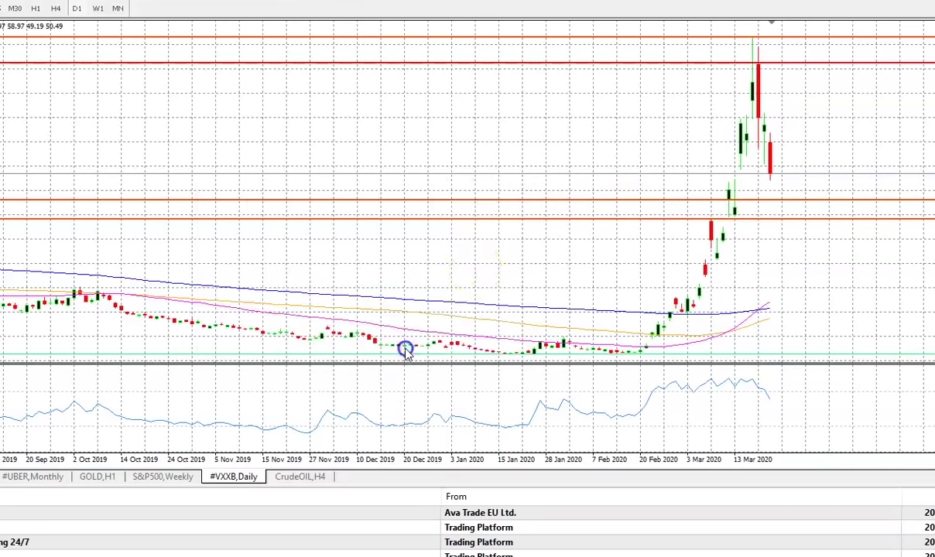
Recolour the SpringGreen line to MediumSeaGreen.
right_click(506, 219)
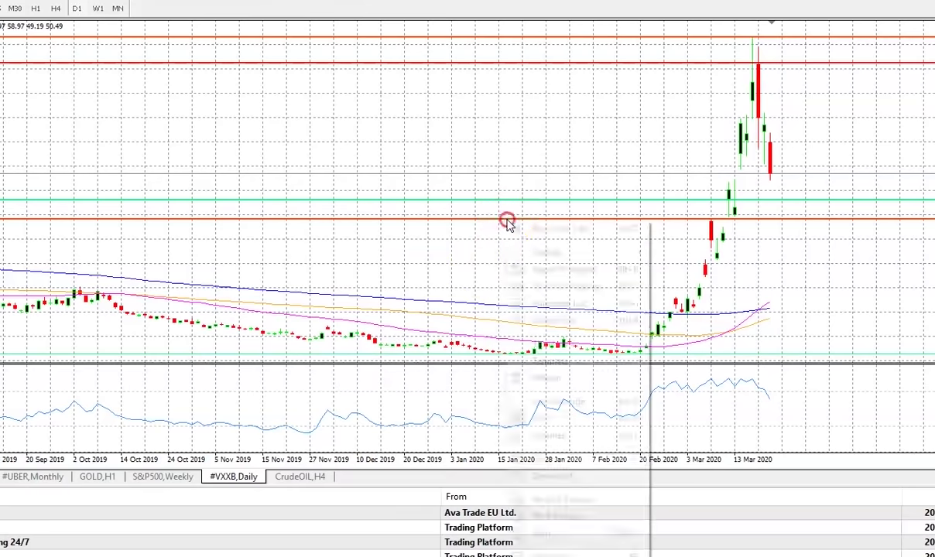
click(373, 233)
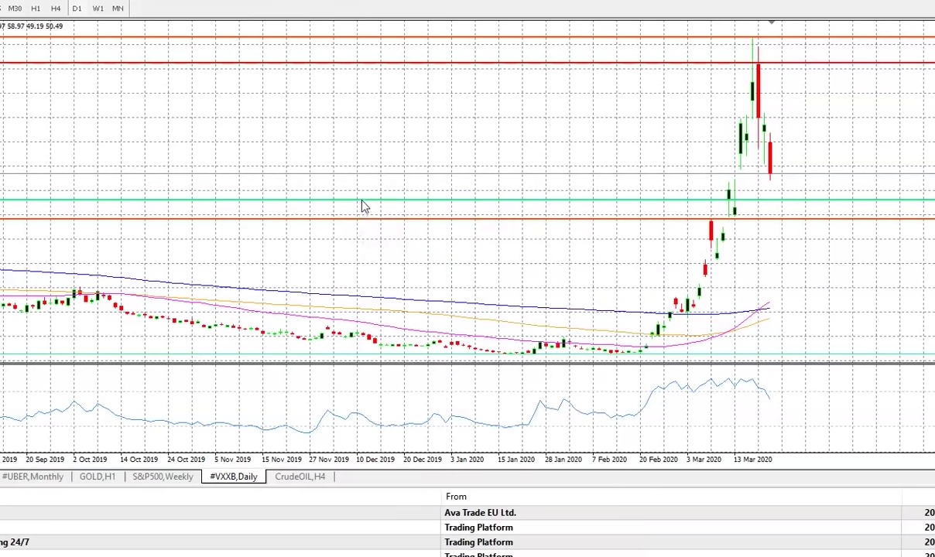
right_click(362, 199)
mouse_move(397, 236)
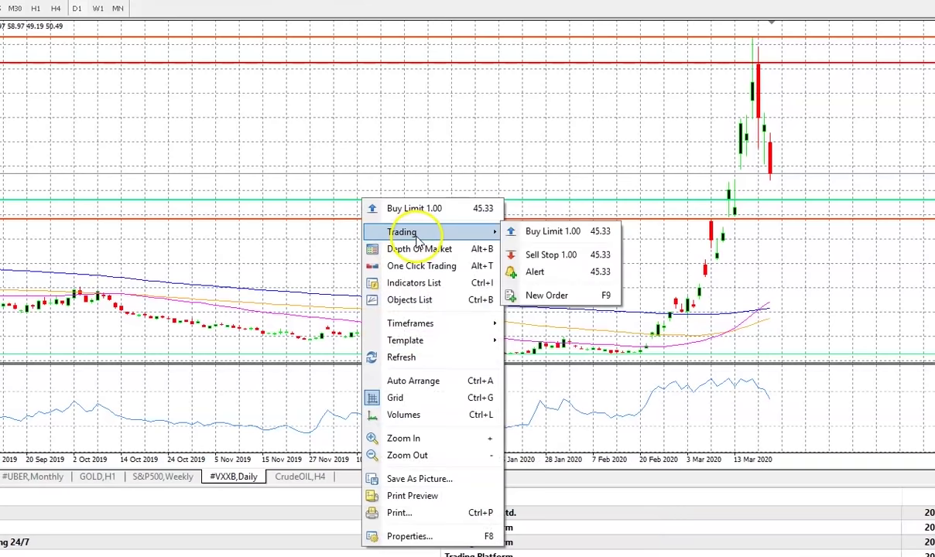
click(312, 200)
right_click(310, 197)
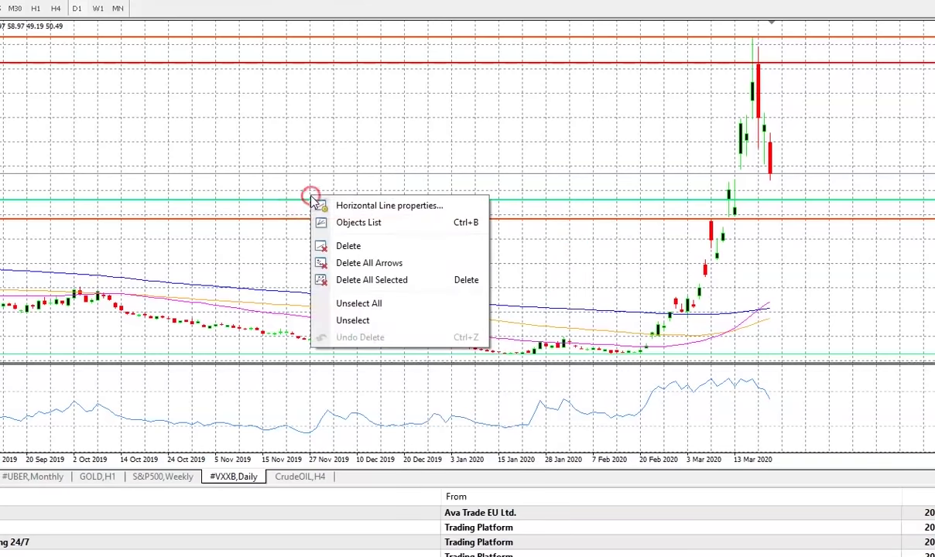
click(350, 204)
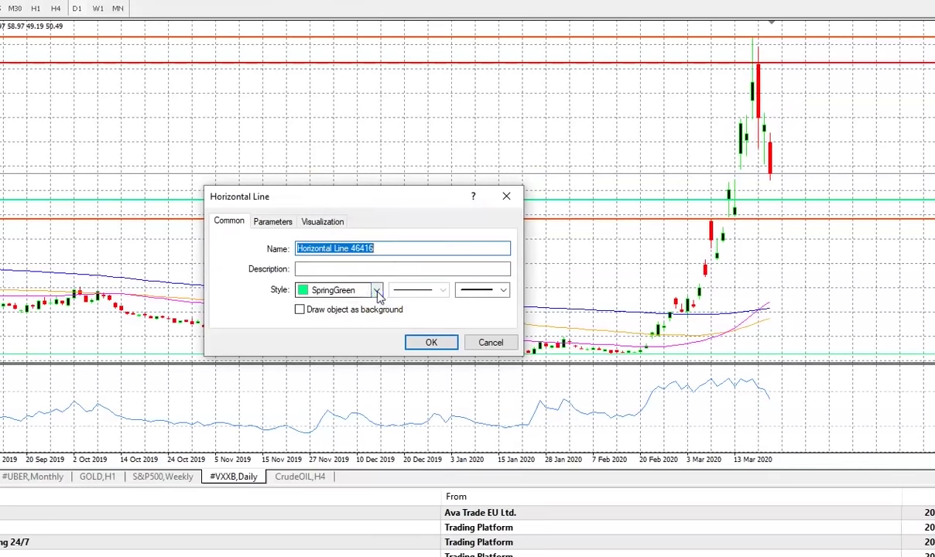
click(377, 291)
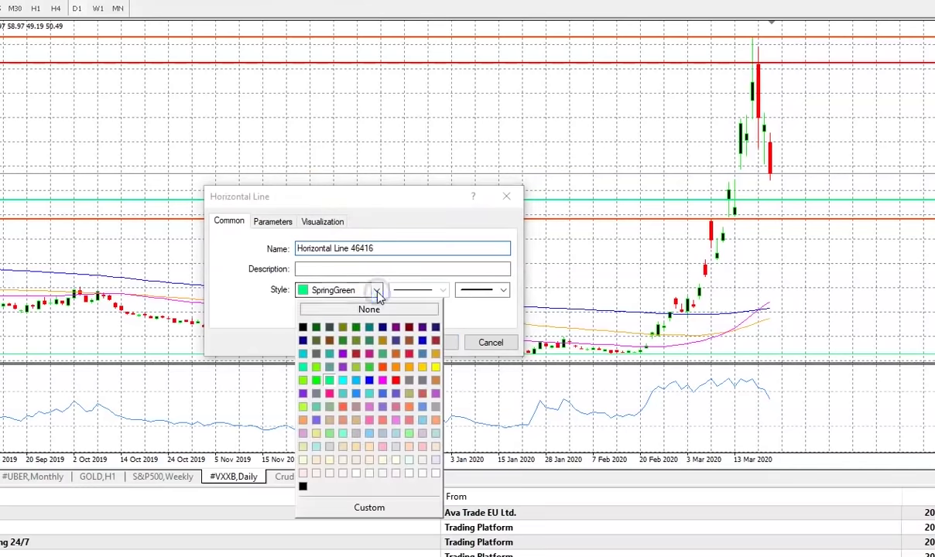
click(381, 354)
click(428, 341)
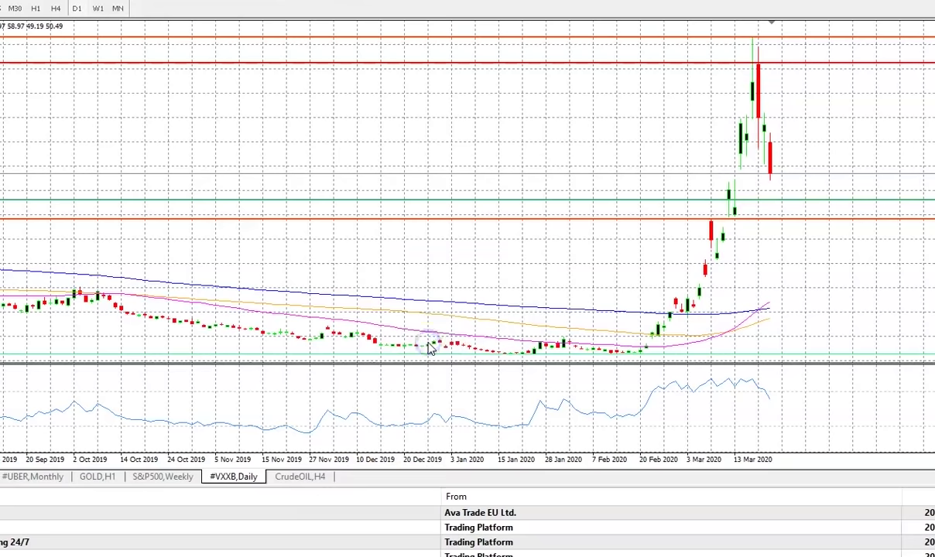
Recolour the lower OrangeRed line to MediumSeaGreen as well.
right_click(359, 217)
click(341, 218)
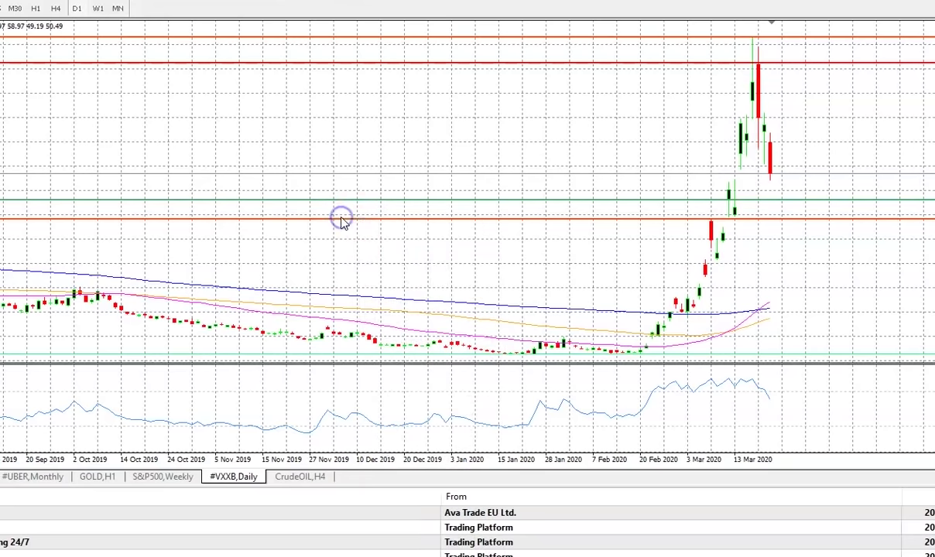
right_click(342, 219)
click(365, 225)
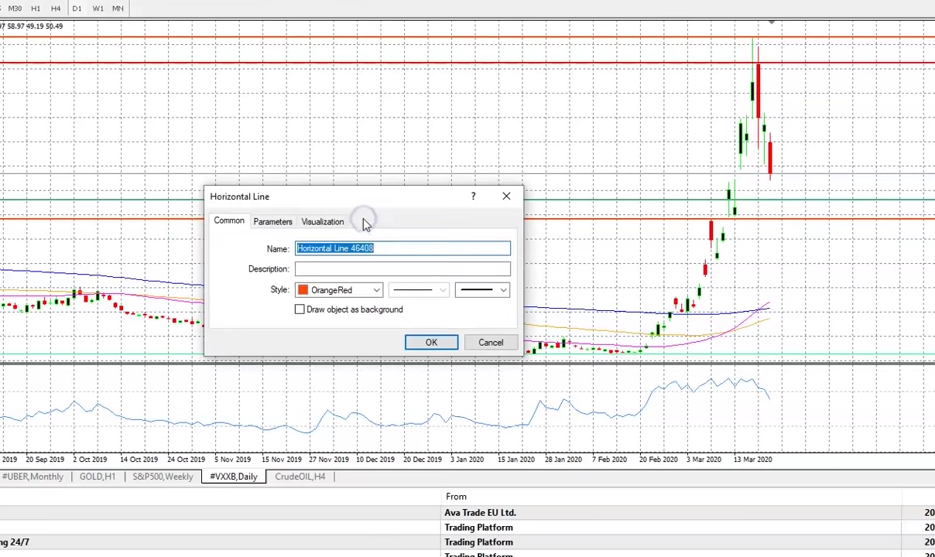
click(383, 292)
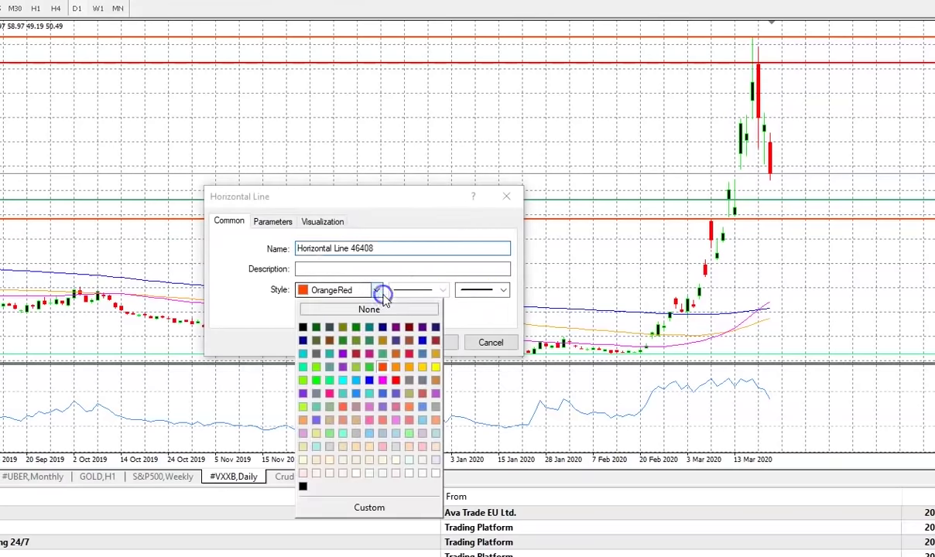
click(383, 352)
click(425, 341)
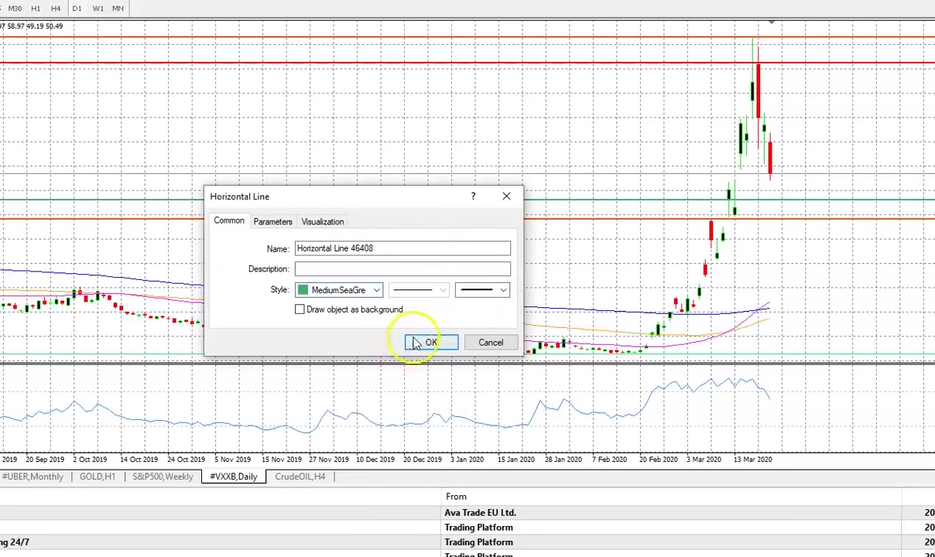
drag(567, 313, 728, 304)
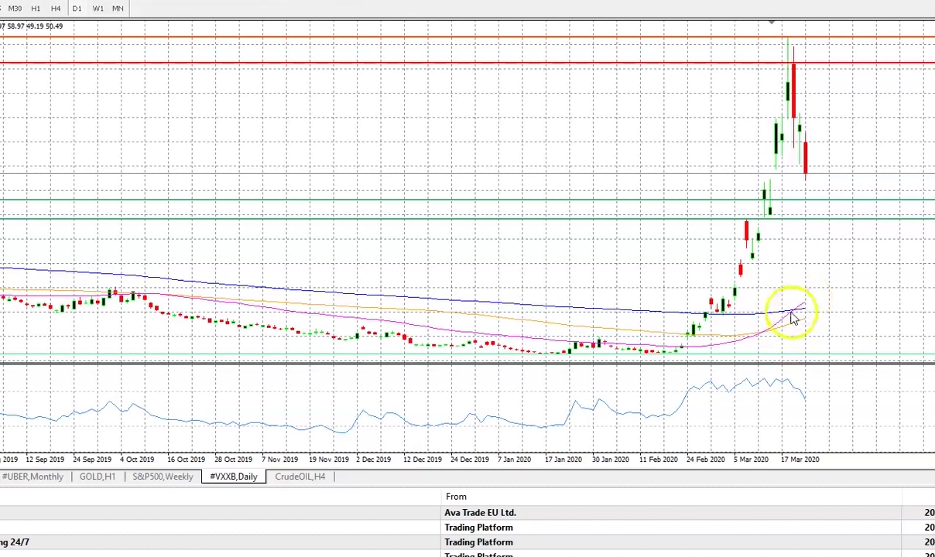
mouse_move(800, 311)
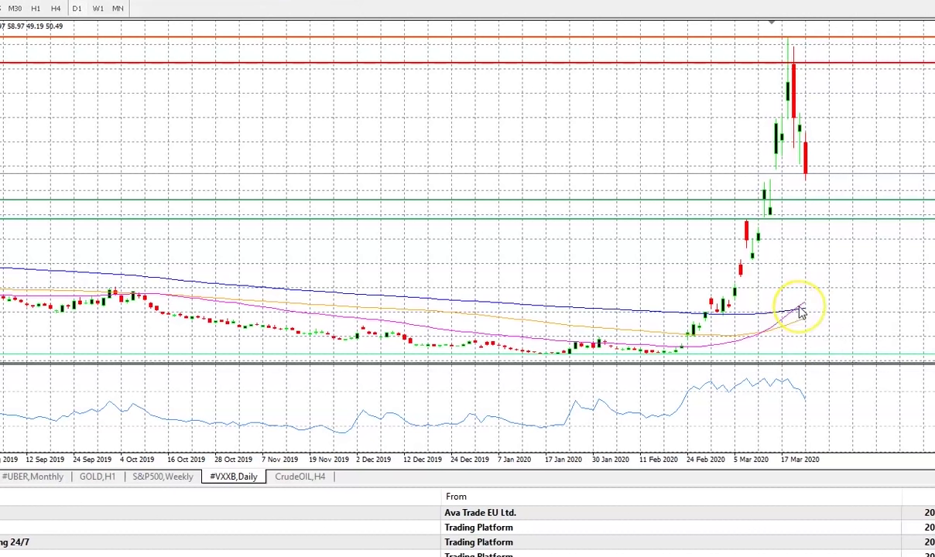
mouse_move(773, 322)
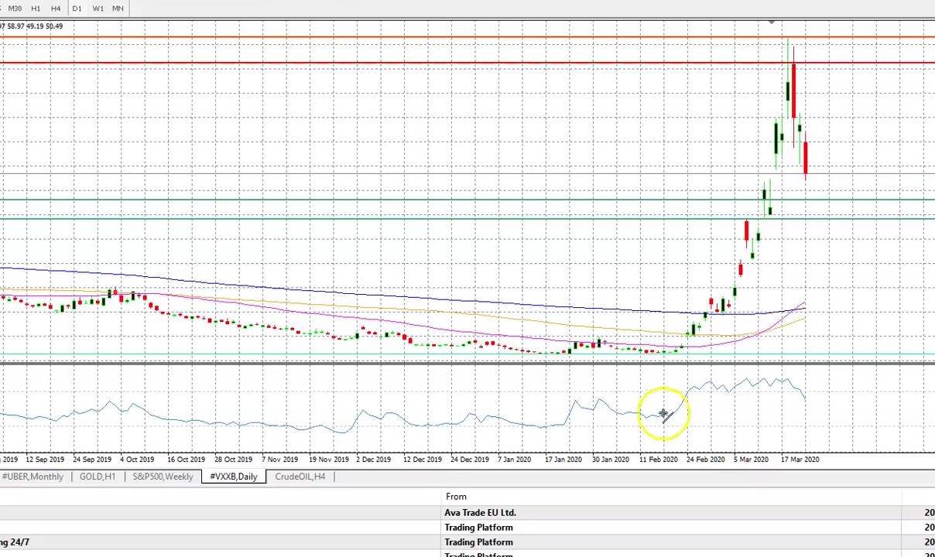
Draw a red level line across the RSI pane at about 39.83 from late February onward.
mouse_move(667, 417)
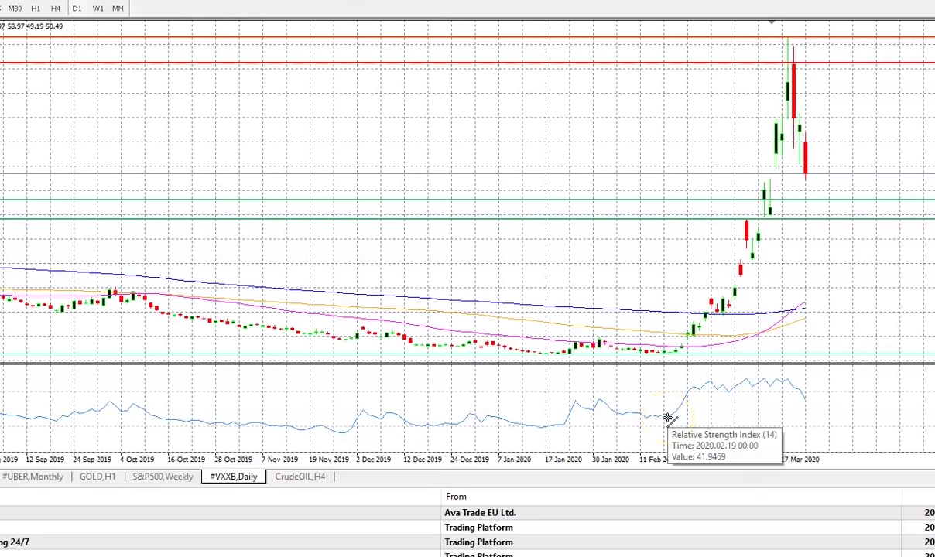
drag(667, 418, 842, 418)
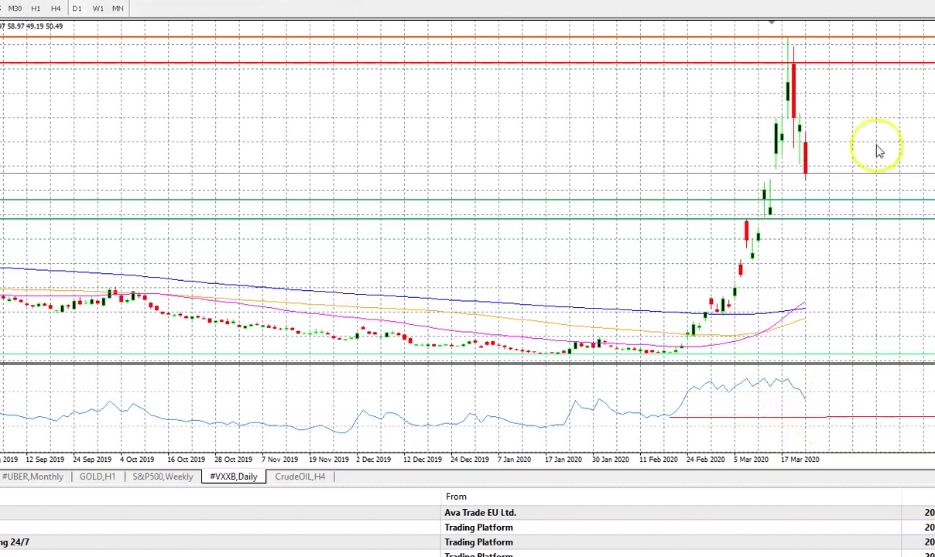
click(814, 166)
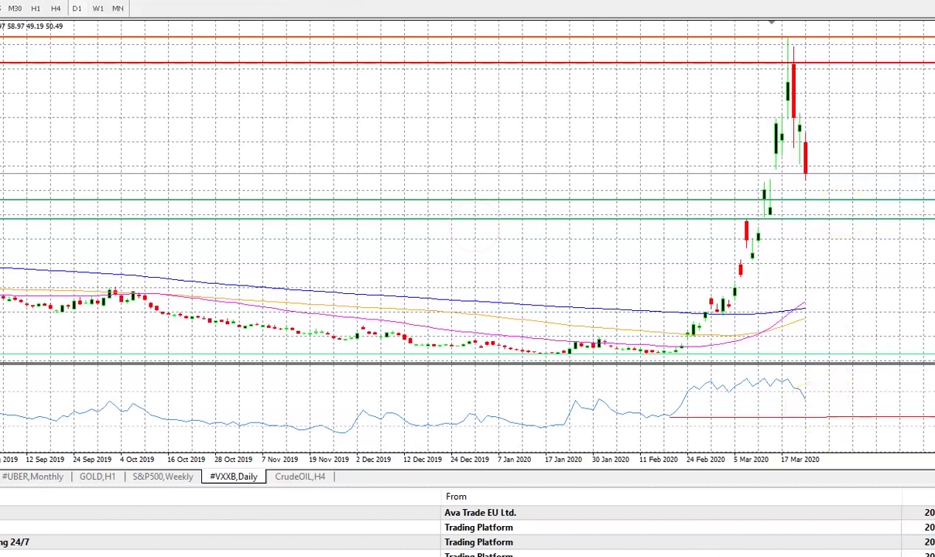
Add two horizontal lines at the early-March candles, nudging the first slightly higher.
click(766, 264)
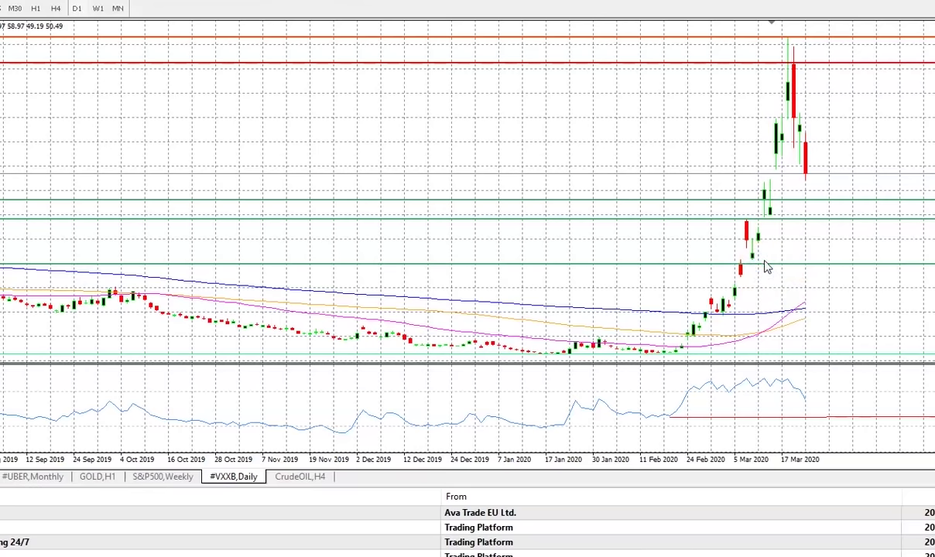
click(765, 265)
drag(765, 265, 764, 262)
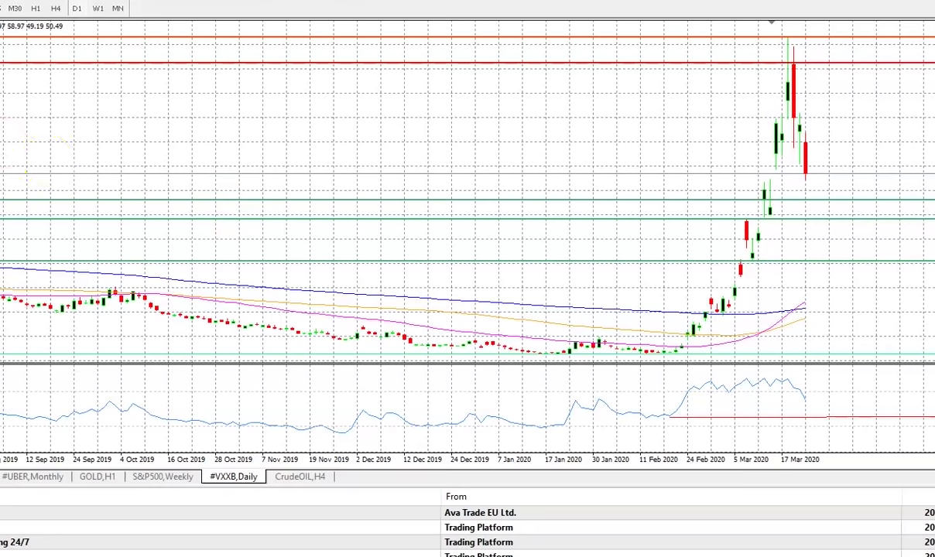
click(754, 248)
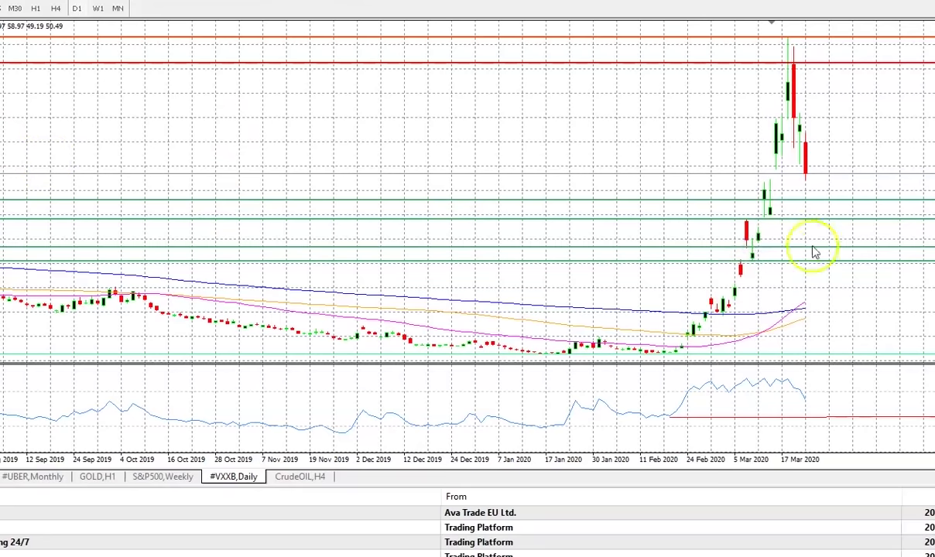
click(849, 220)
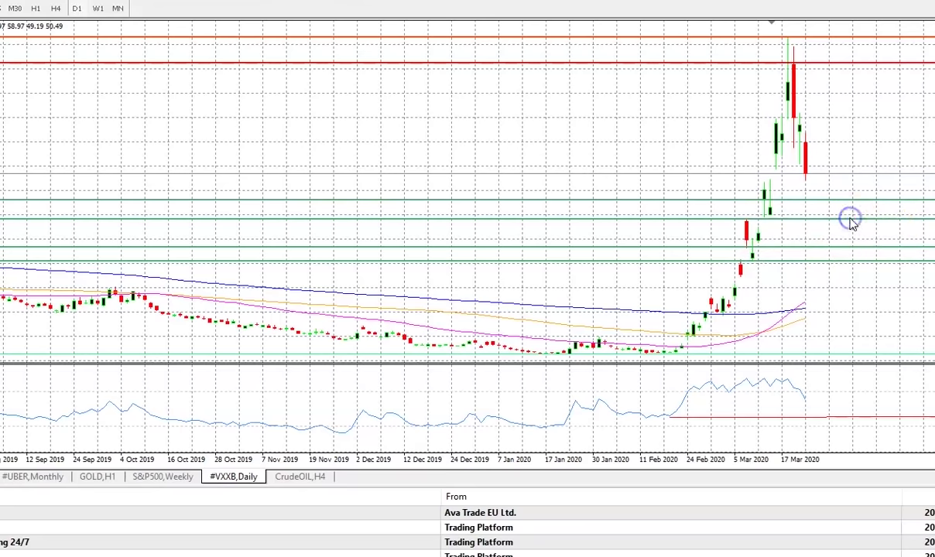
Give the lowest green line a dashed style and adjust its thickness.
right_click(849, 220)
click(903, 225)
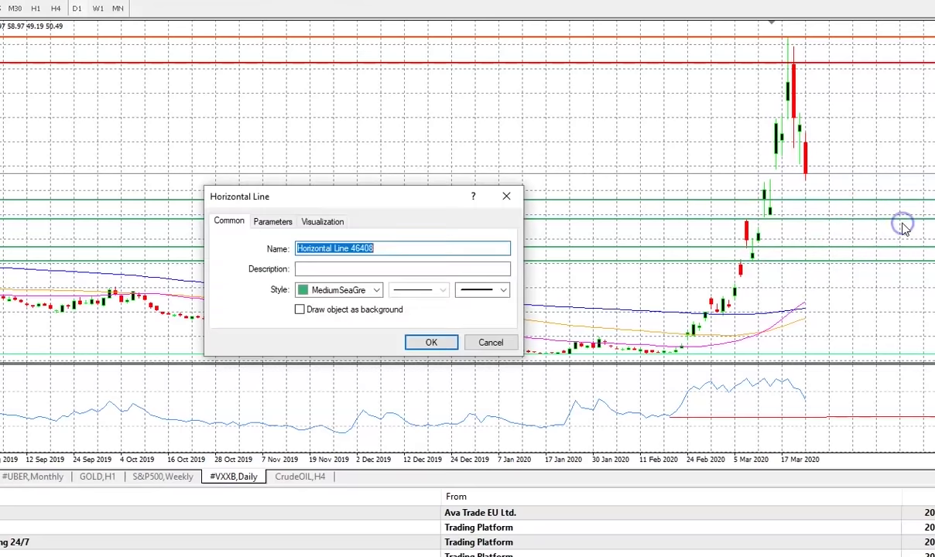
click(416, 293)
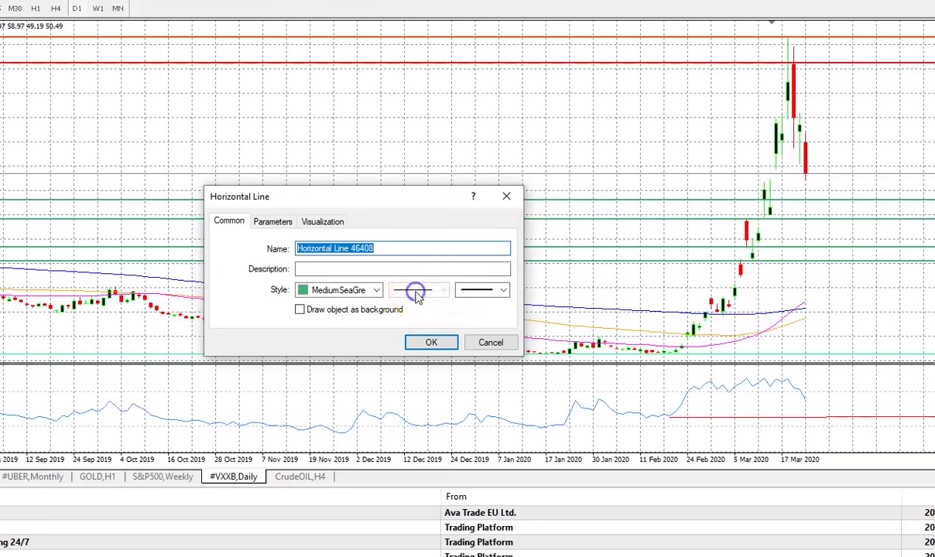
click(436, 291)
click(463, 294)
click(435, 269)
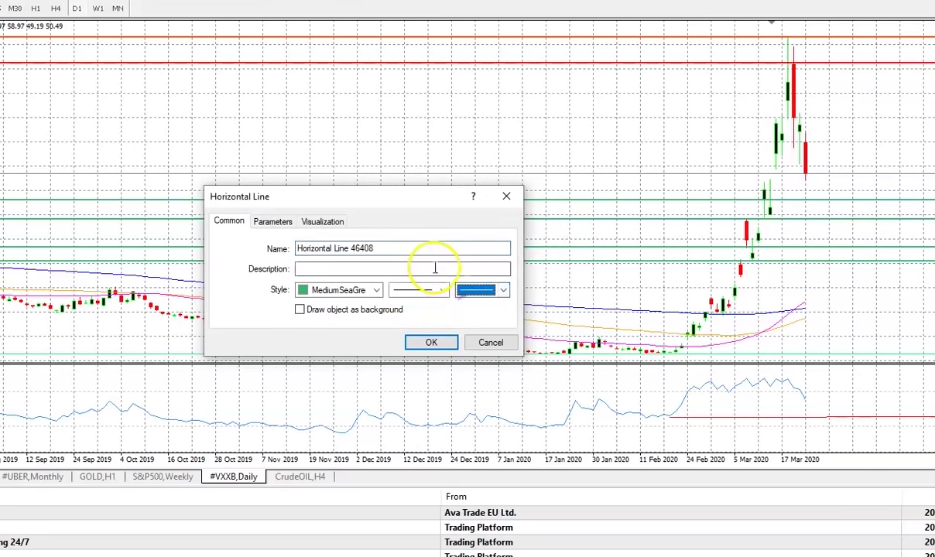
click(442, 289)
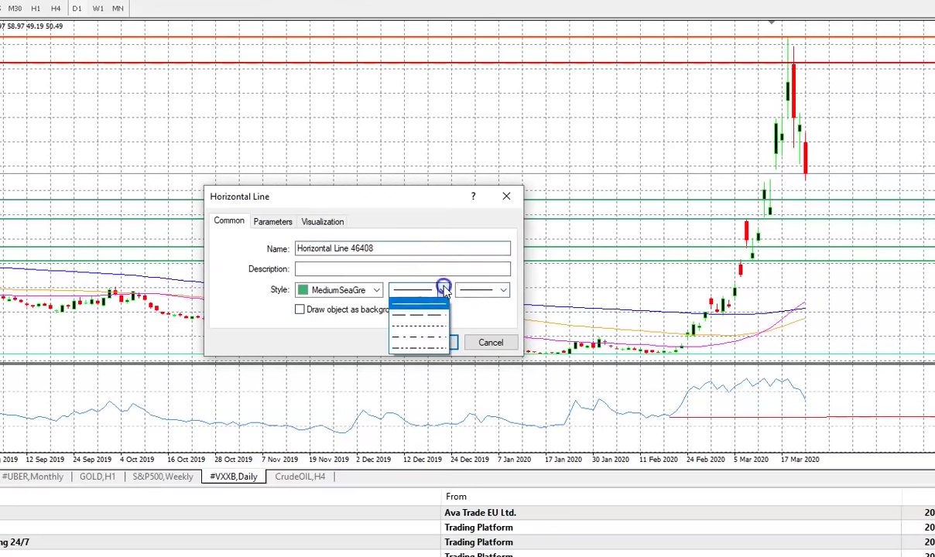
click(421, 327)
click(433, 342)
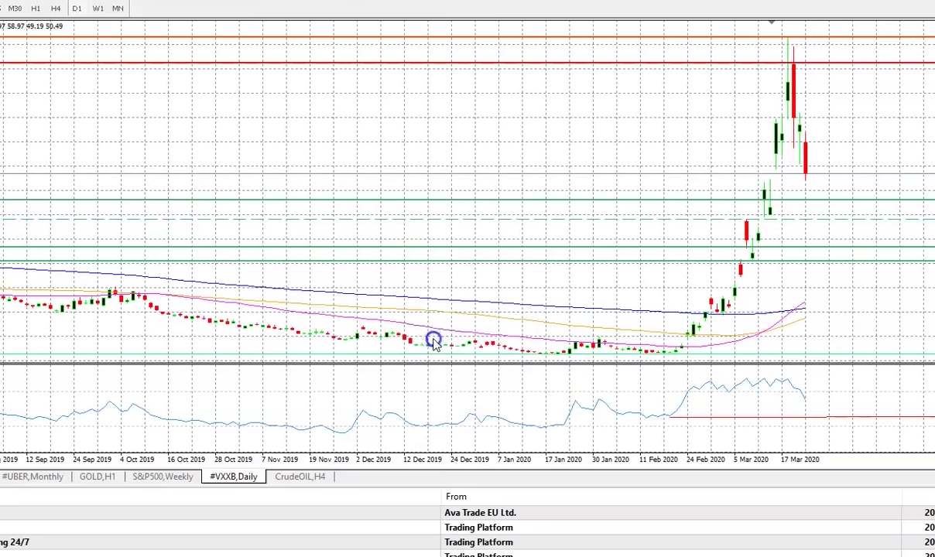
Give the other green line a dashed style, keeping its thickness.
right_click(586, 201)
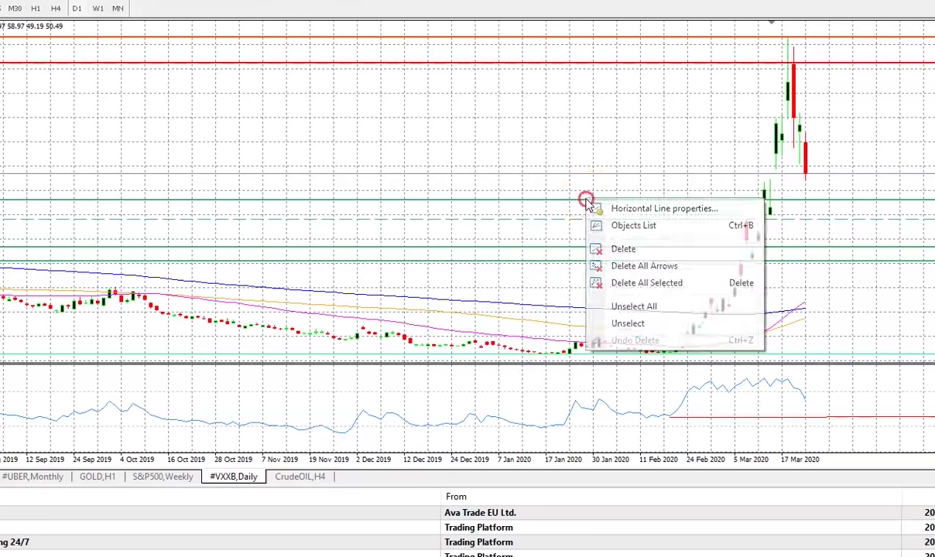
click(608, 206)
click(478, 291)
click(480, 303)
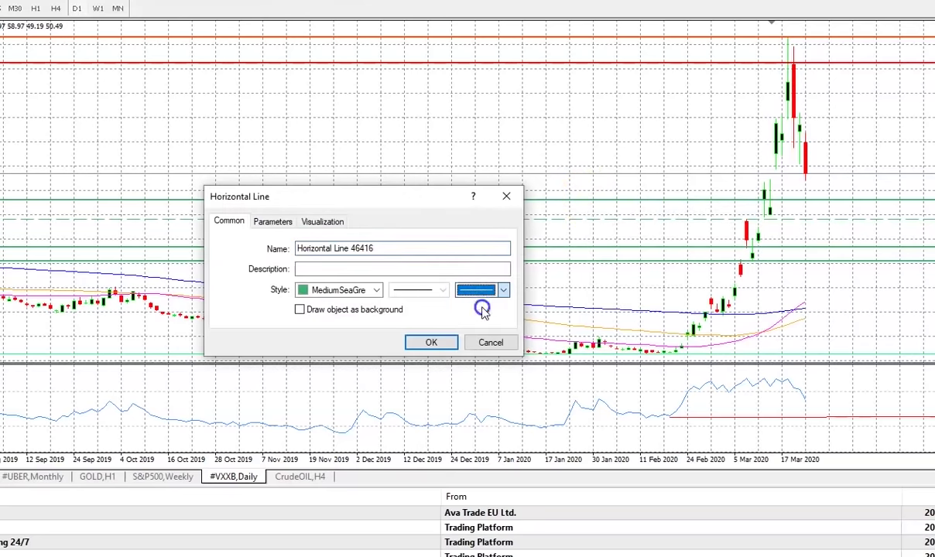
click(443, 291)
click(435, 315)
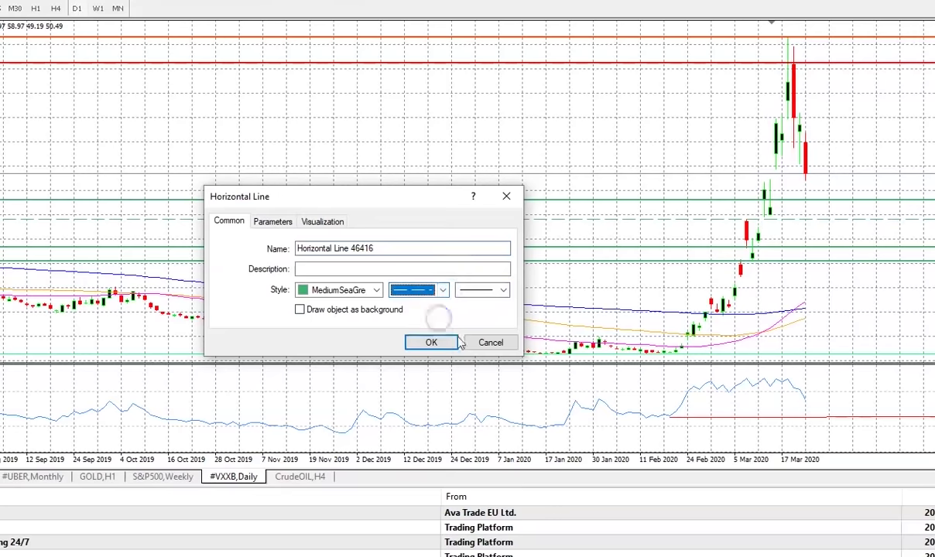
click(439, 341)
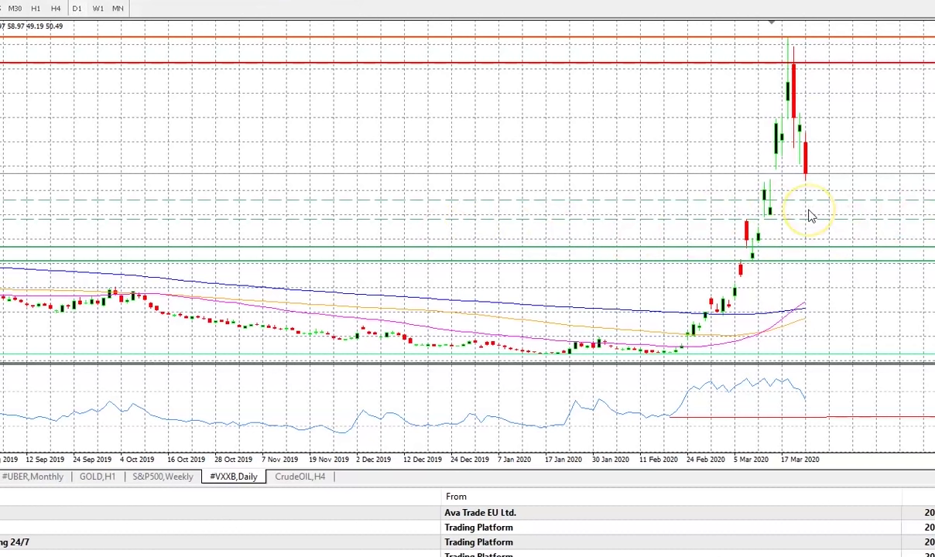
click(810, 272)
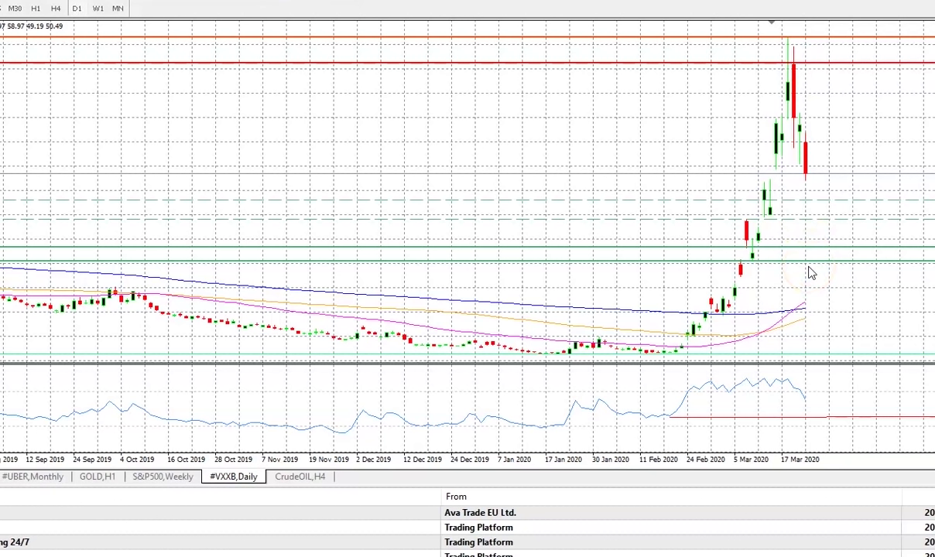
click(836, 194)
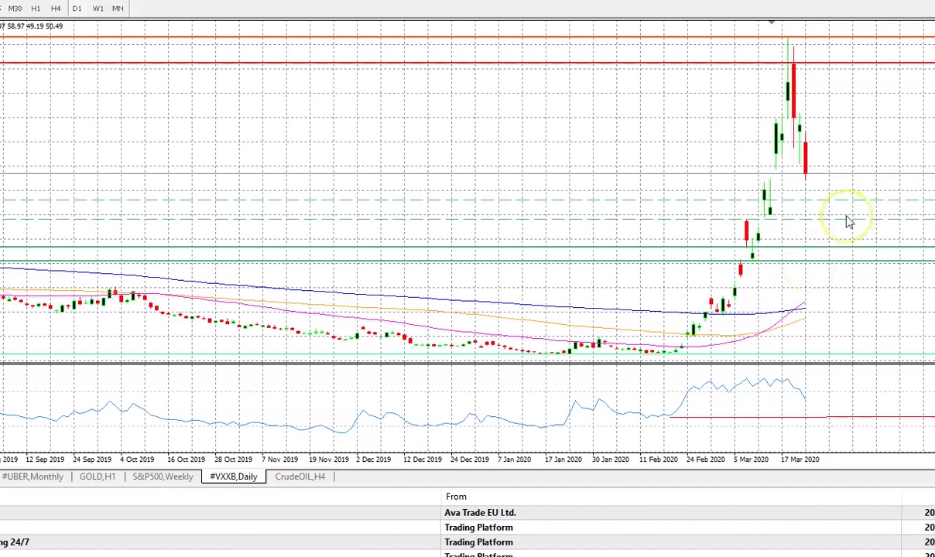
click(844, 259)
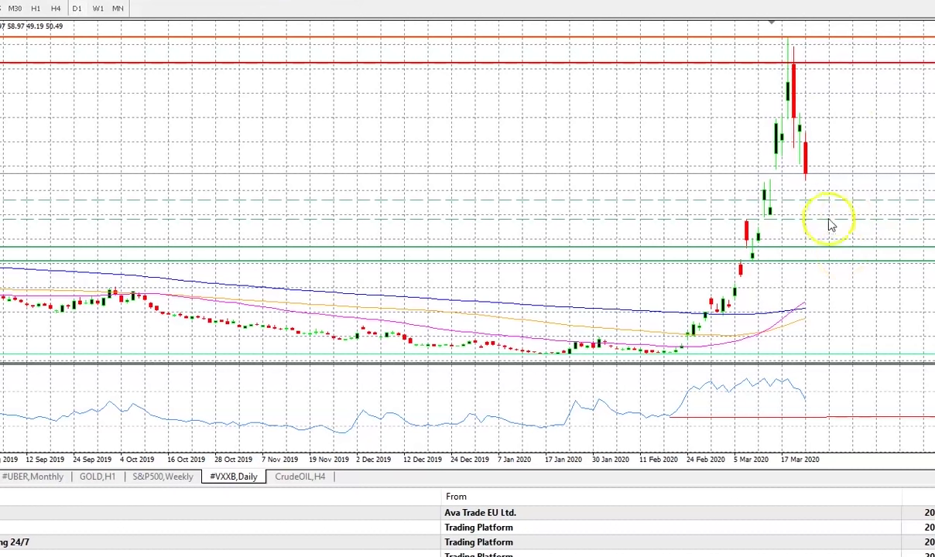
click(782, 426)
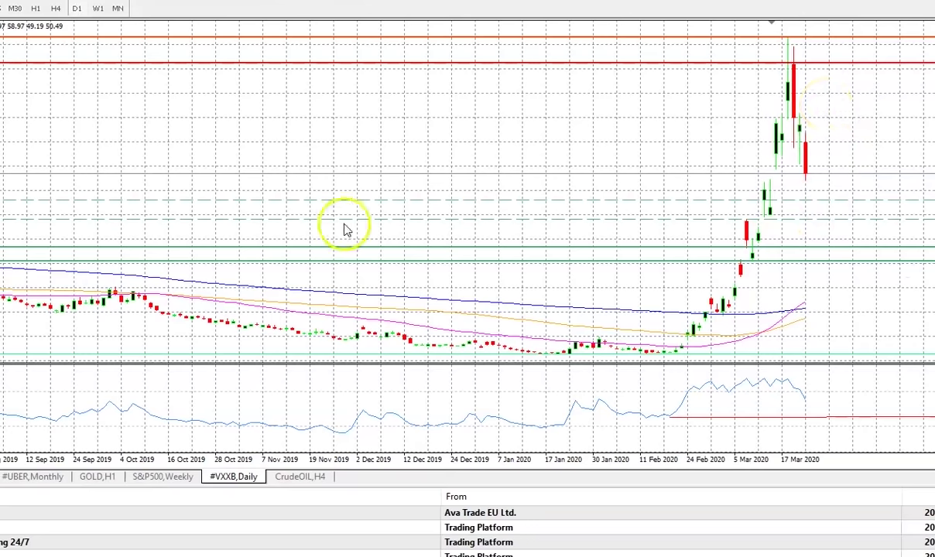
Switch the chart to H4 and place two horizontal lines just below the recent peak.
click(56, 8)
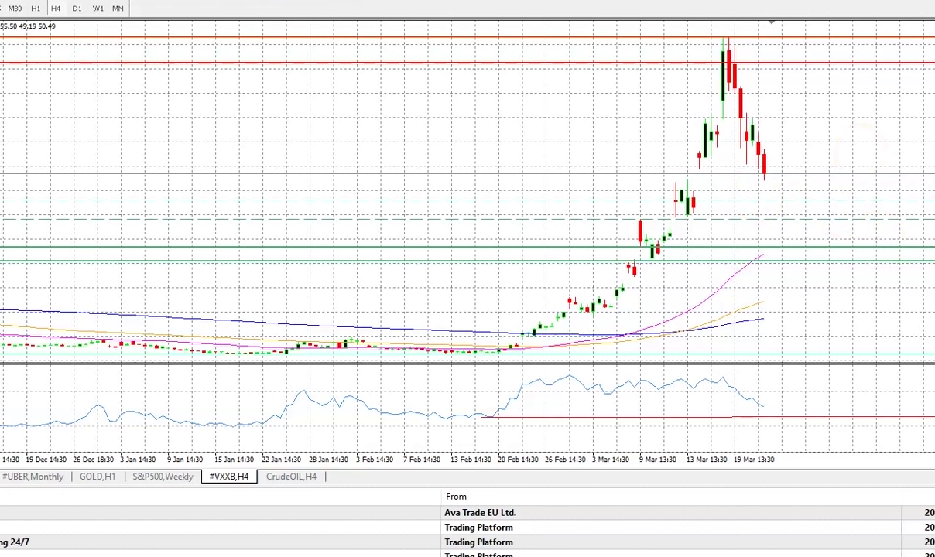
click(752, 113)
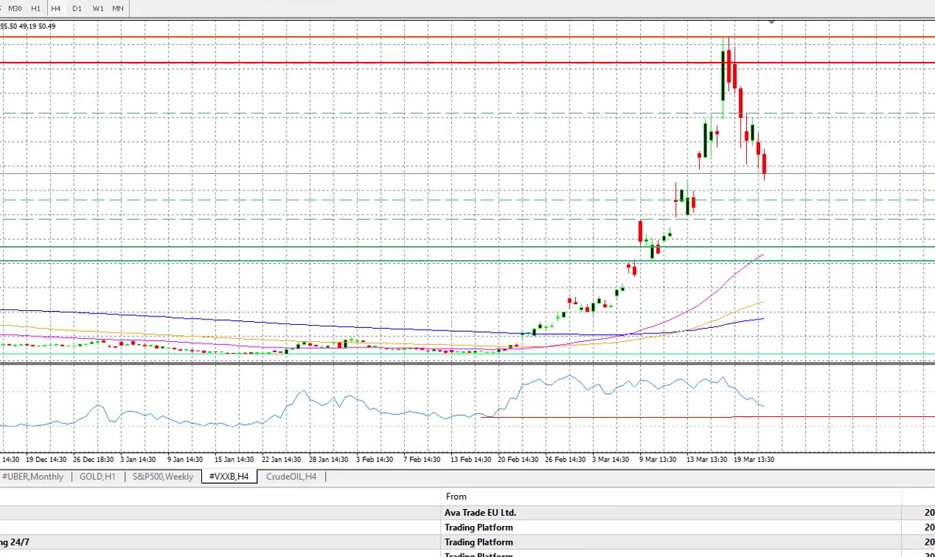
click(746, 128)
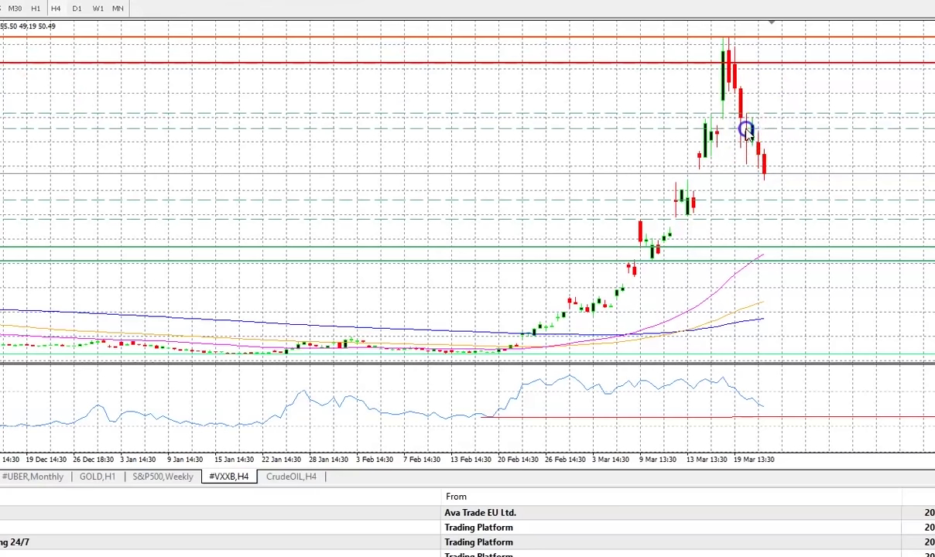
Bring up the Horizontal Line properties for the upper dashed line.
right_click(791, 113)
click(776, 115)
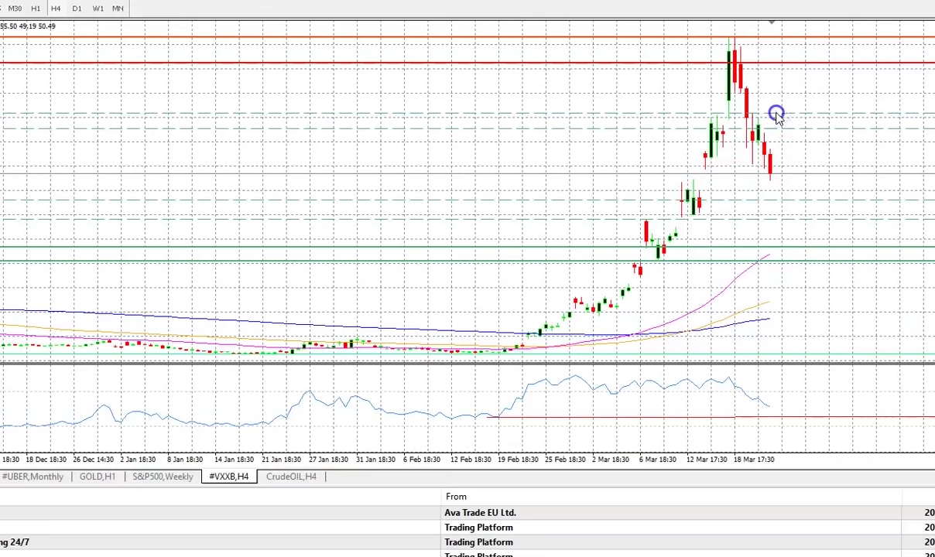
right_click(777, 114)
click(707, 116)
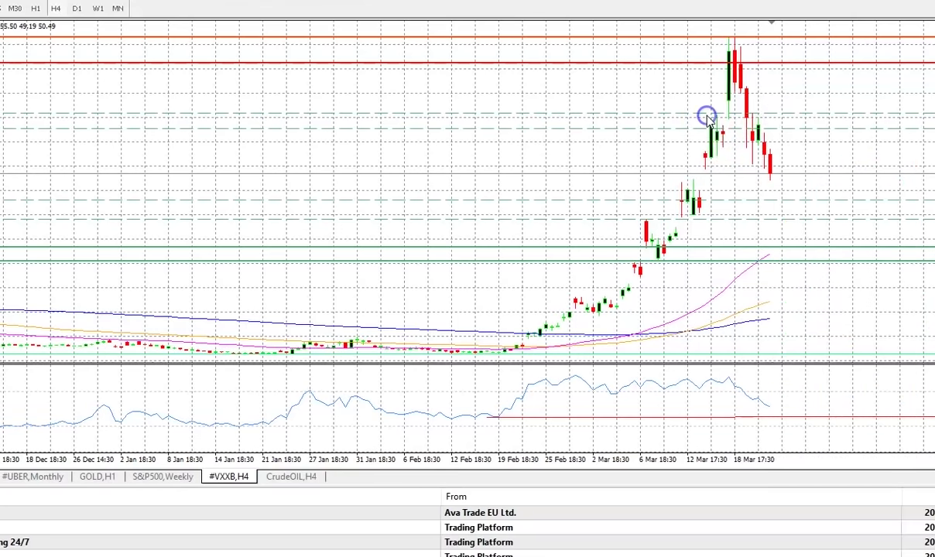
right_click(707, 115)
click(720, 121)
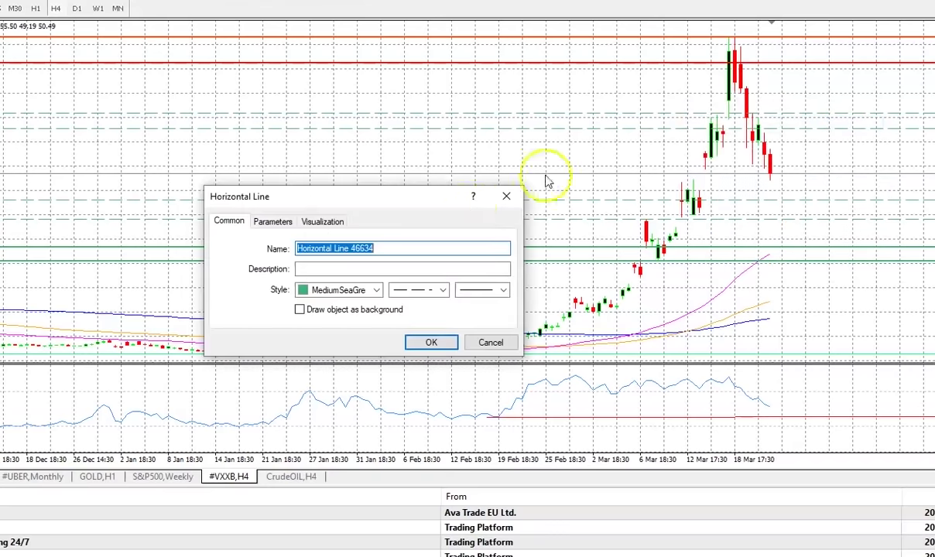
Colour the upper dashed line Red.
click(375, 292)
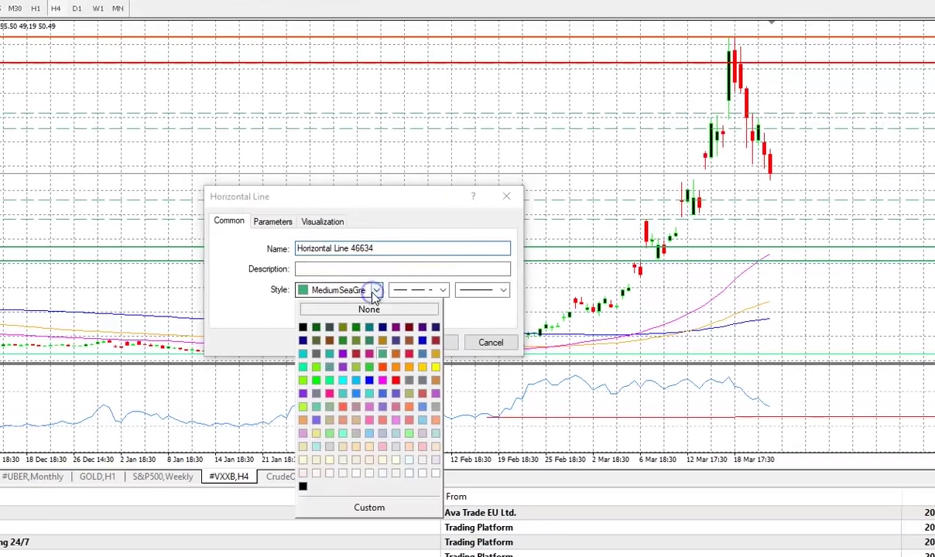
click(382, 380)
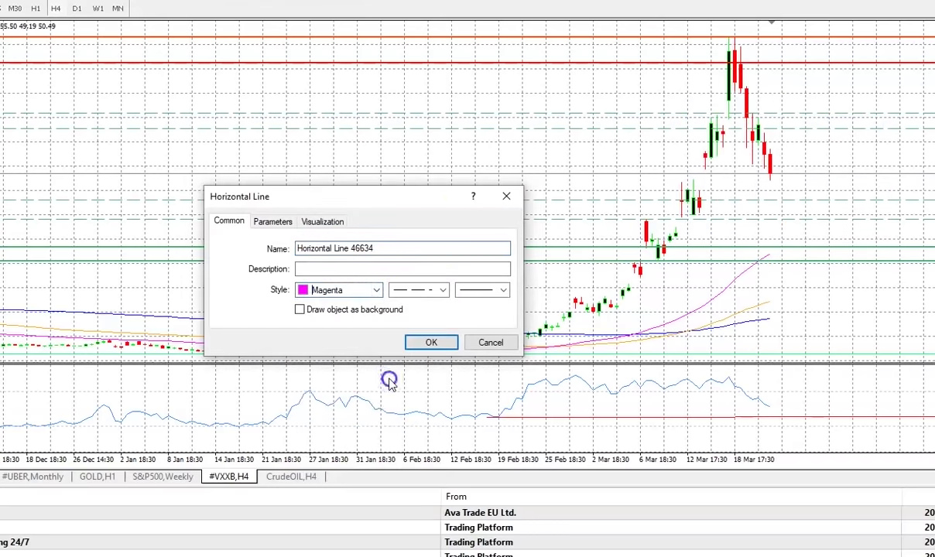
click(376, 292)
click(397, 378)
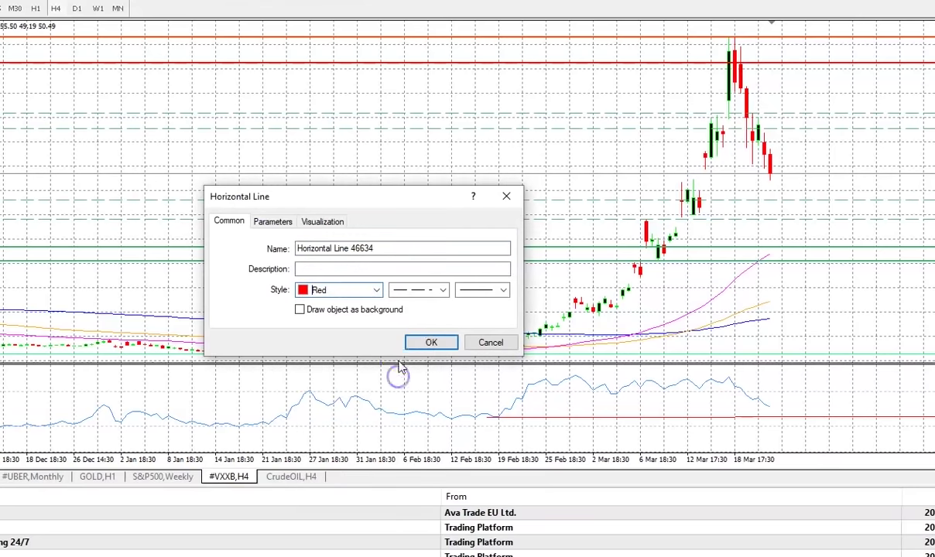
click(412, 343)
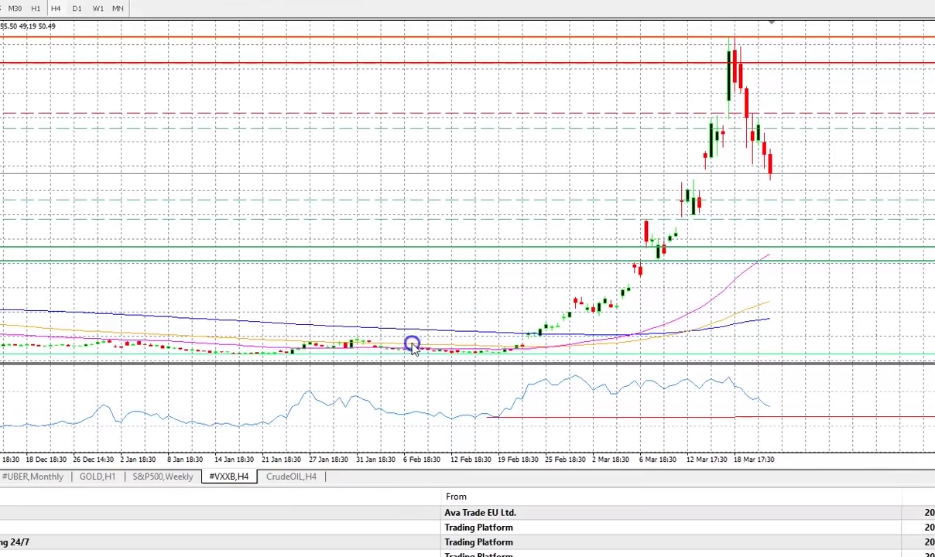
Colour the lower dashed line Red too.
right_click(559, 127)
click(587, 141)
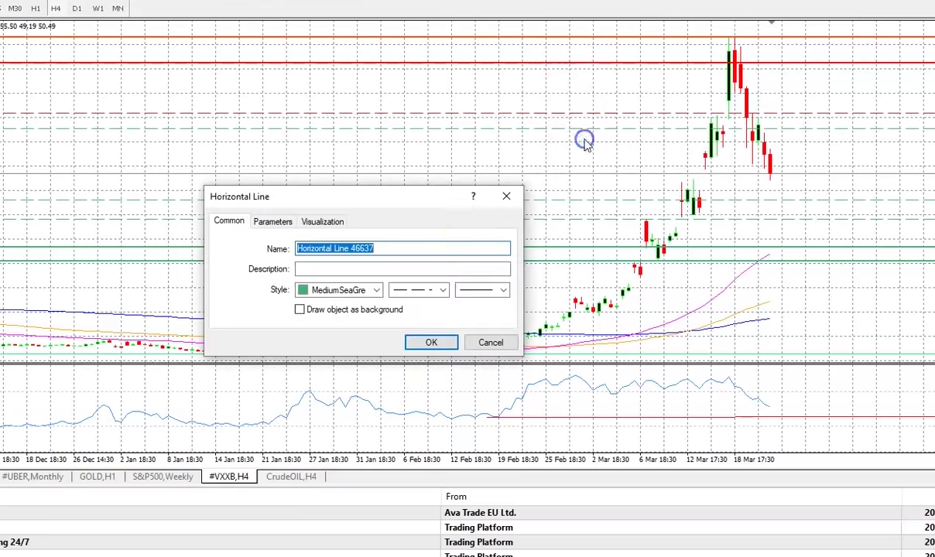
click(376, 291)
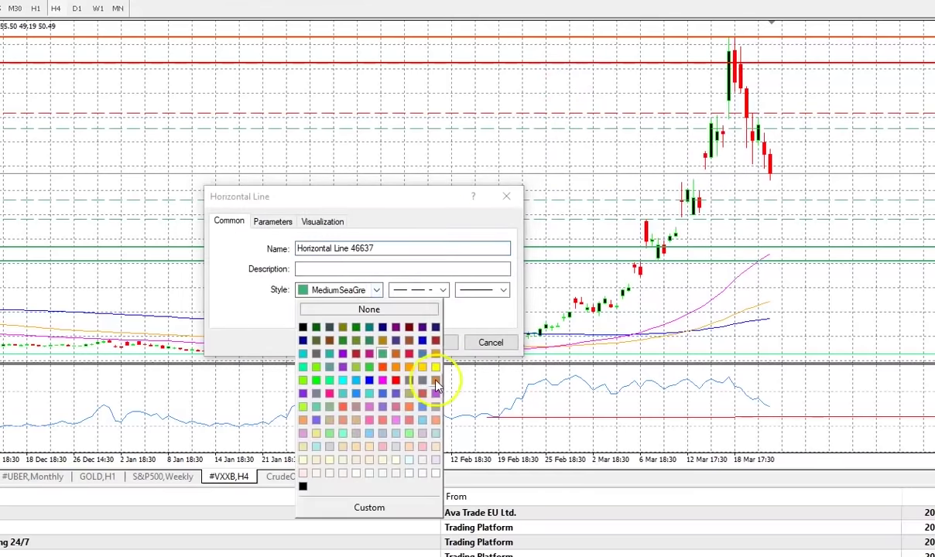
click(396, 379)
click(428, 344)
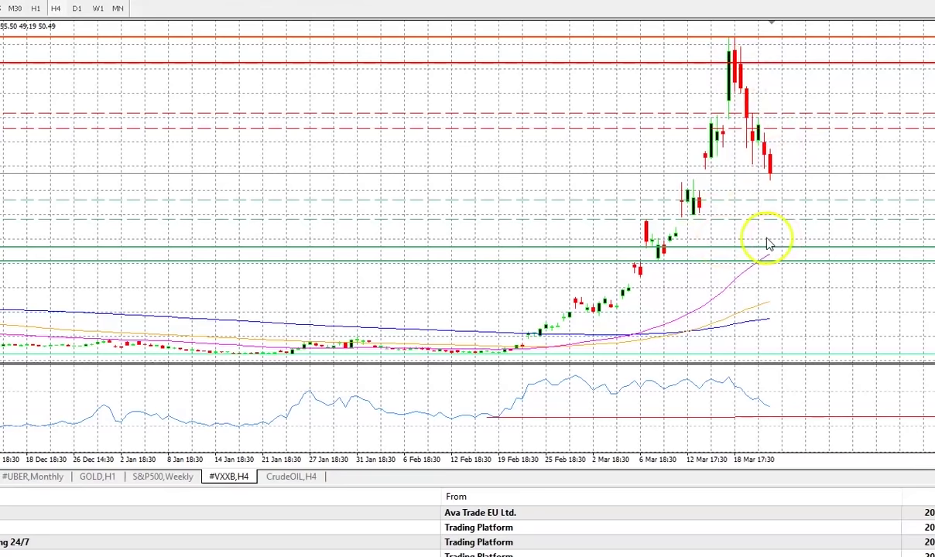
mouse_move(776, 263)
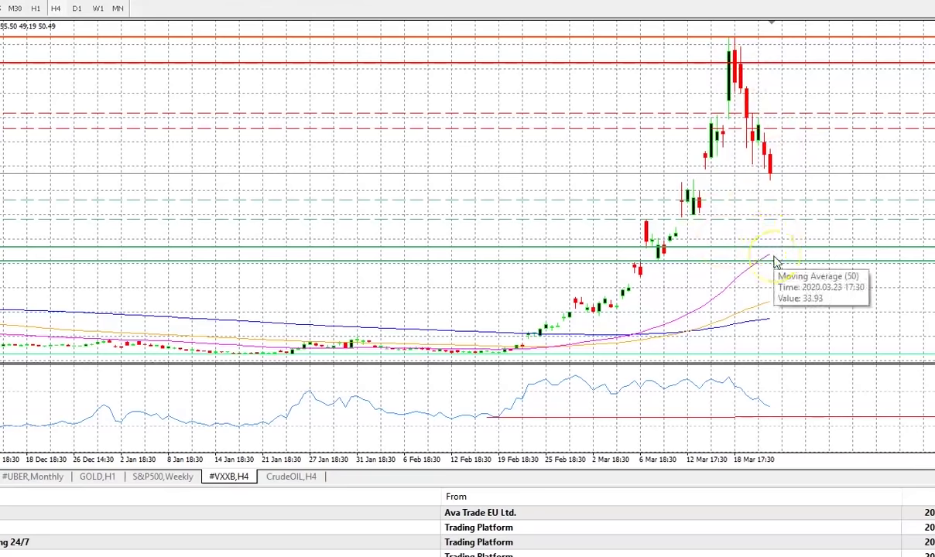